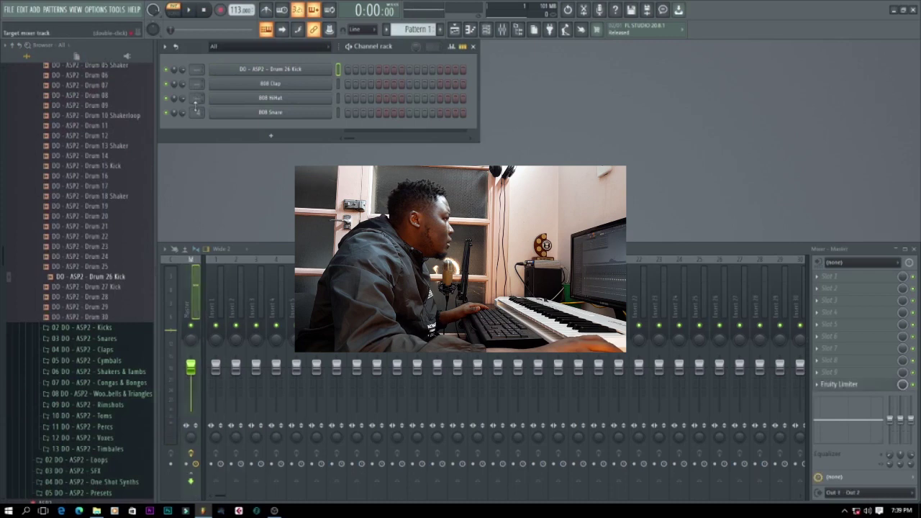
Step: Fill every 4 steps on the DO - ASP2 - Drum 26 Kick channel and audition the pattern
right_click(338, 73)
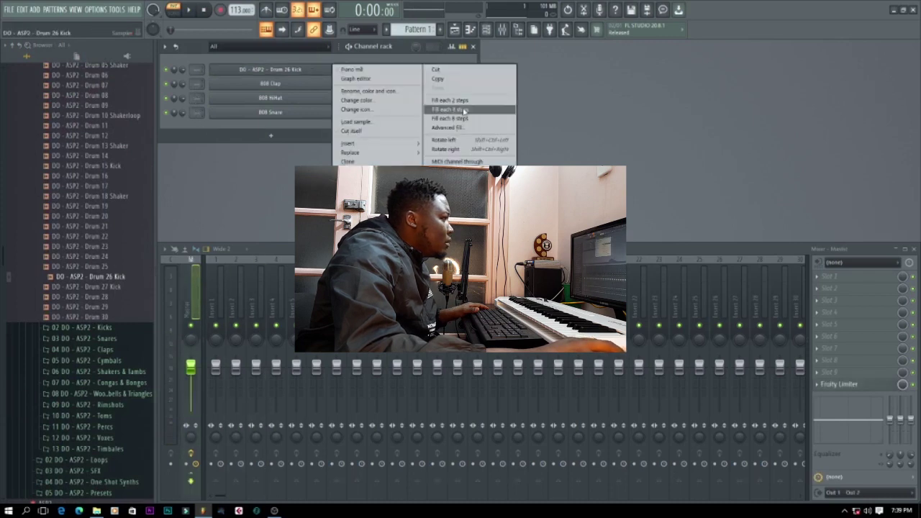
click(464, 110)
key(space)
Step: Paint Pattern 1 clips back to back along Track 1 of the playlist from bar 1 to bar 17, and play them
click(454, 29)
key(space)
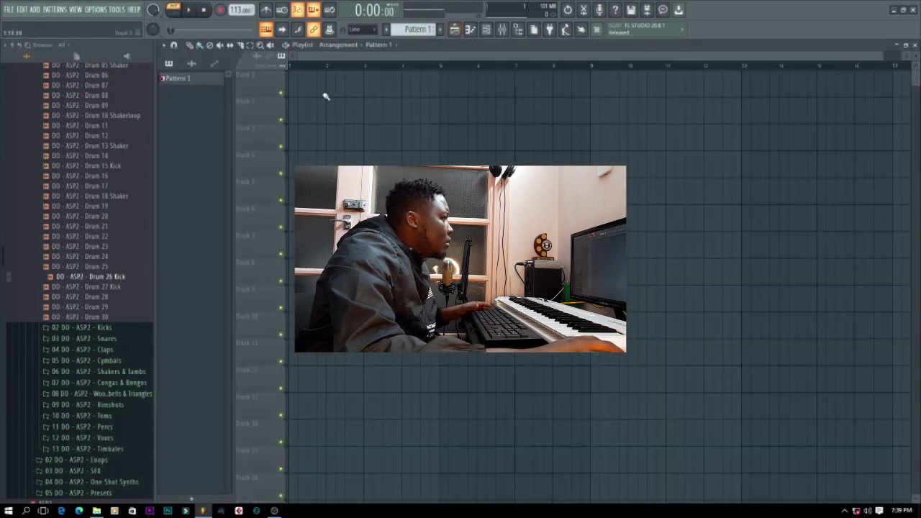
drag(298, 91, 892, 85)
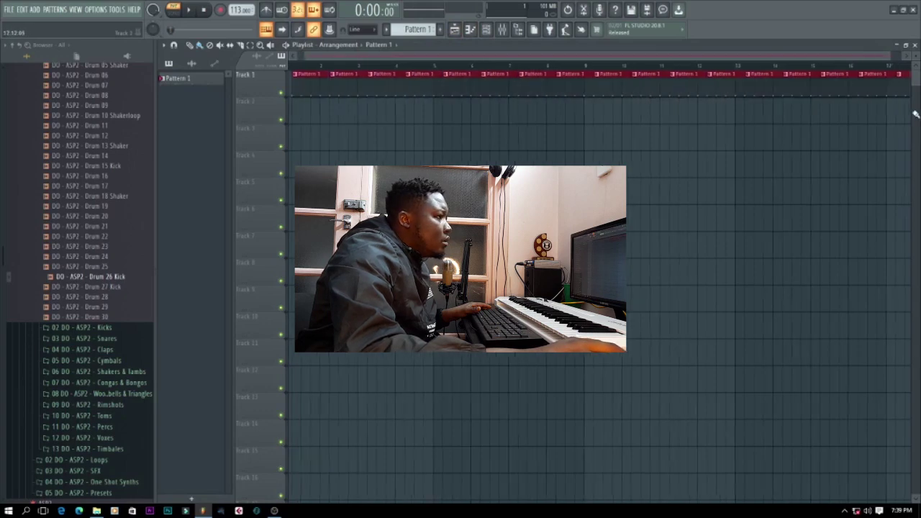
drag(563, 59, 397, 61)
drag(315, 79, 304, 80)
scroll(756, 82, down, 2)
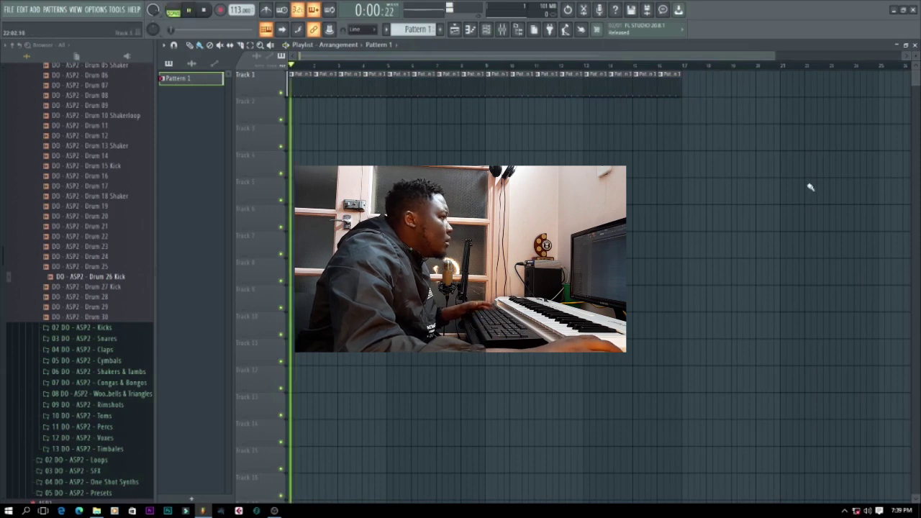
click(914, 45)
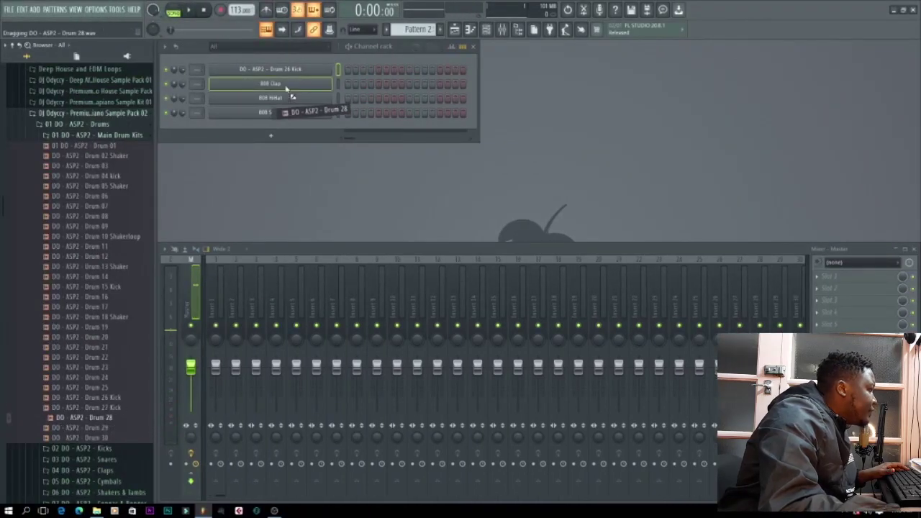
Step: Replace the 808 Clap, HiHat and Snare samples with Drum 28, Drum 24 and Drum 22, and add Drum 12 as a new channel
drag(285, 86, 284, 86)
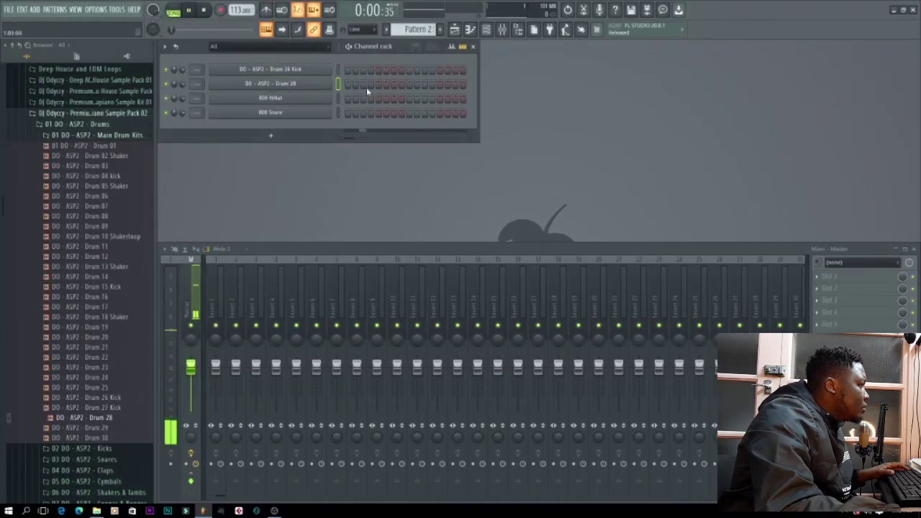
key(space)
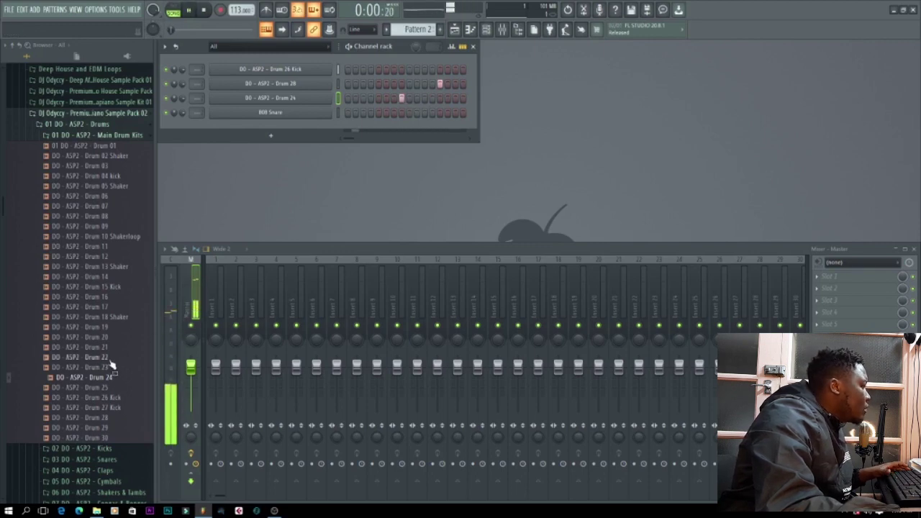
drag(288, 127, 288, 115)
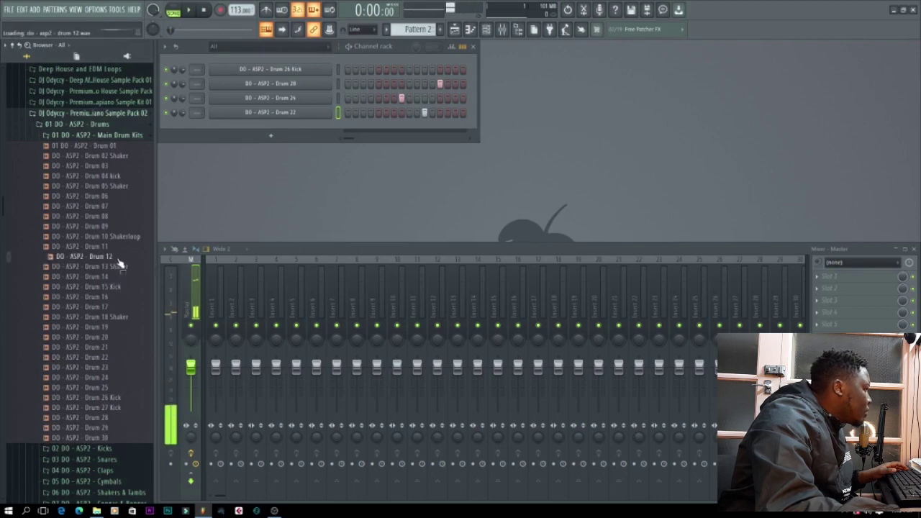
drag(295, 125, 297, 128)
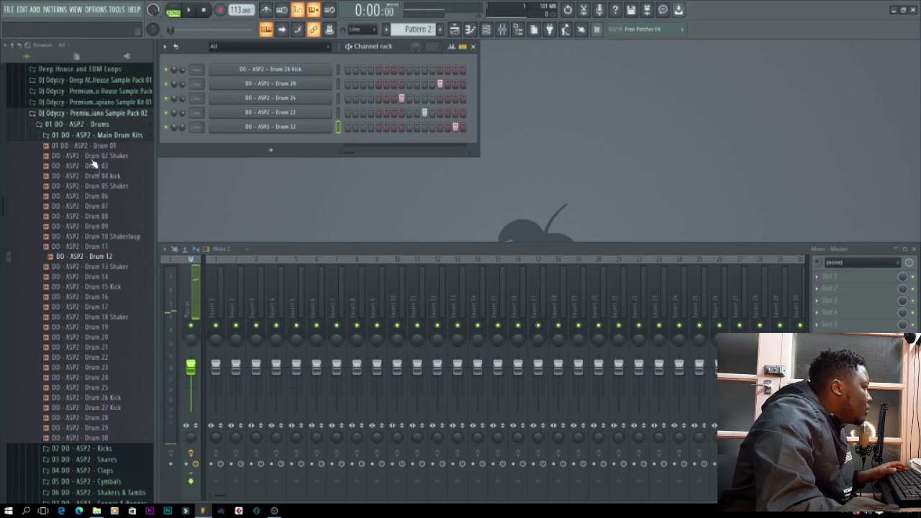
Step: Add DO - ASP2 - Congas & Bongo 01 from the Congas & Bongos sample folder as a new channel
click(92, 136)
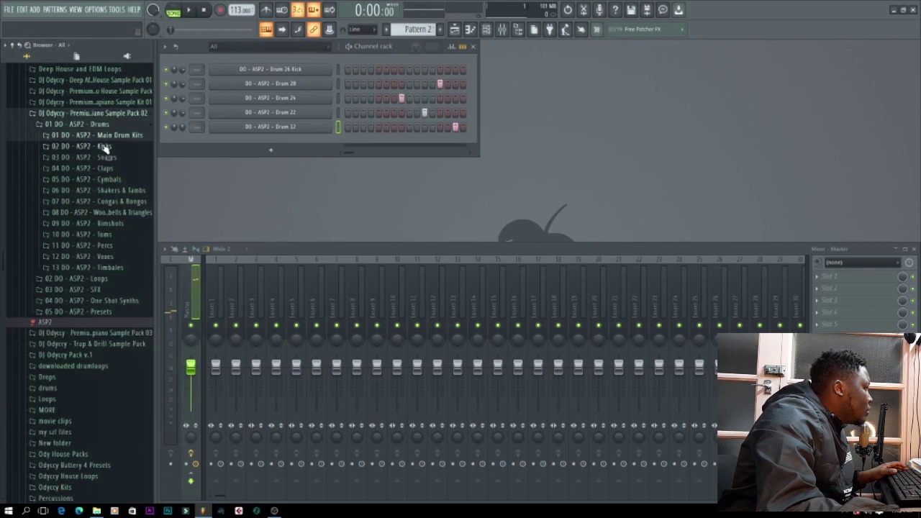
click(123, 202)
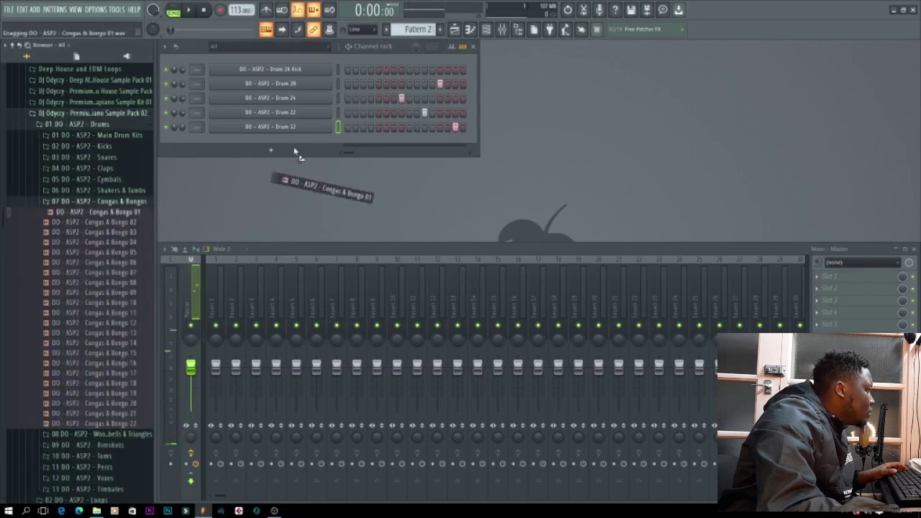
drag(295, 151, 287, 141)
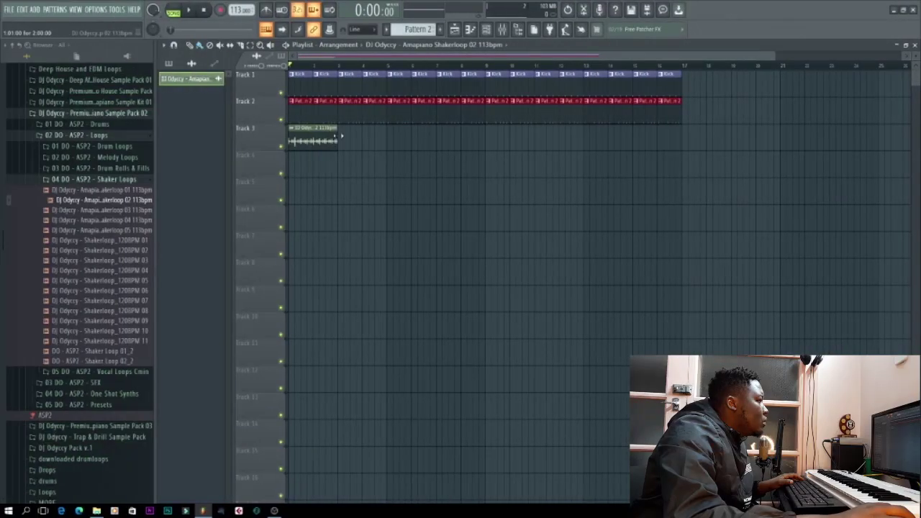
Step: Repeat the Amapiano Shakerloop 02 113bpm clip along Track 3 up to bar 17, then adjust its channel volume during playback
drag(339, 140, 518, 151)
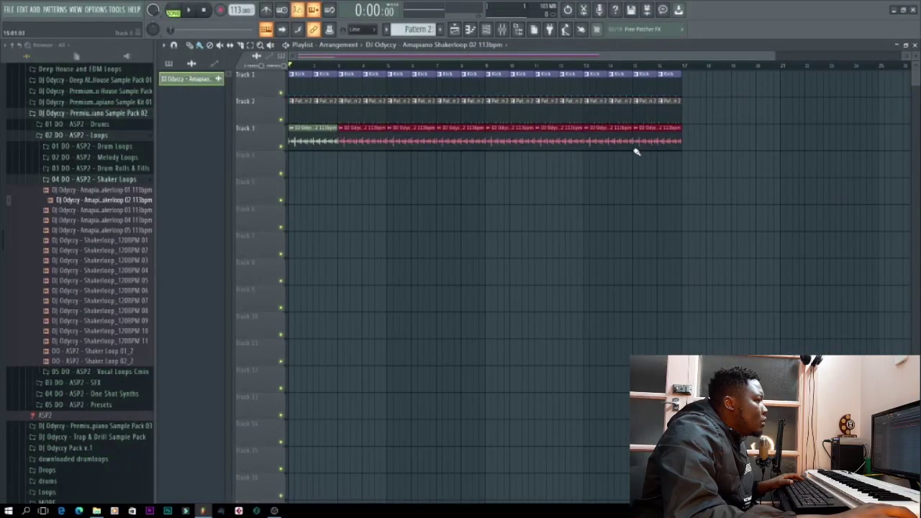
double_click(657, 138)
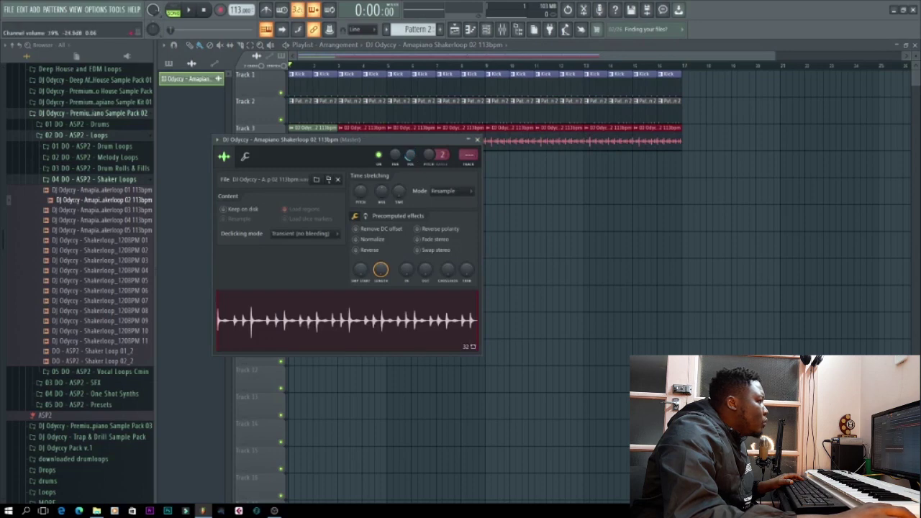
key(space)
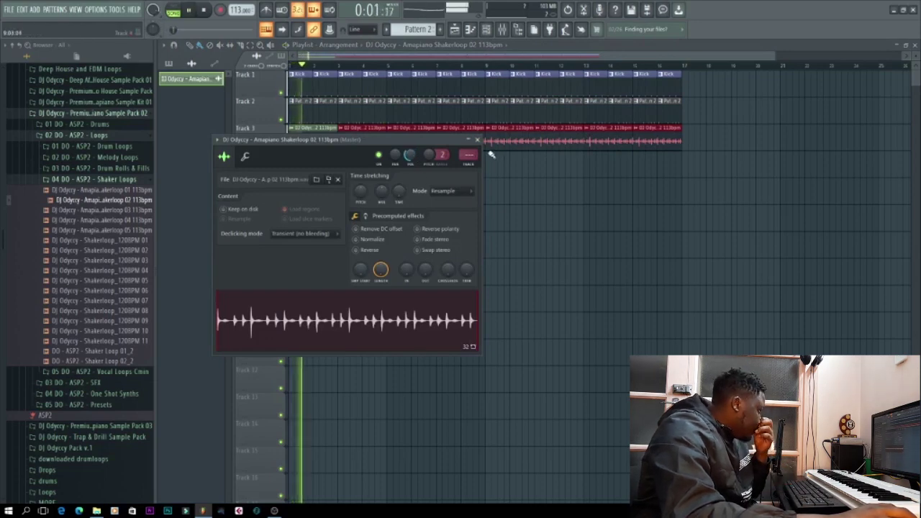
click(495, 205)
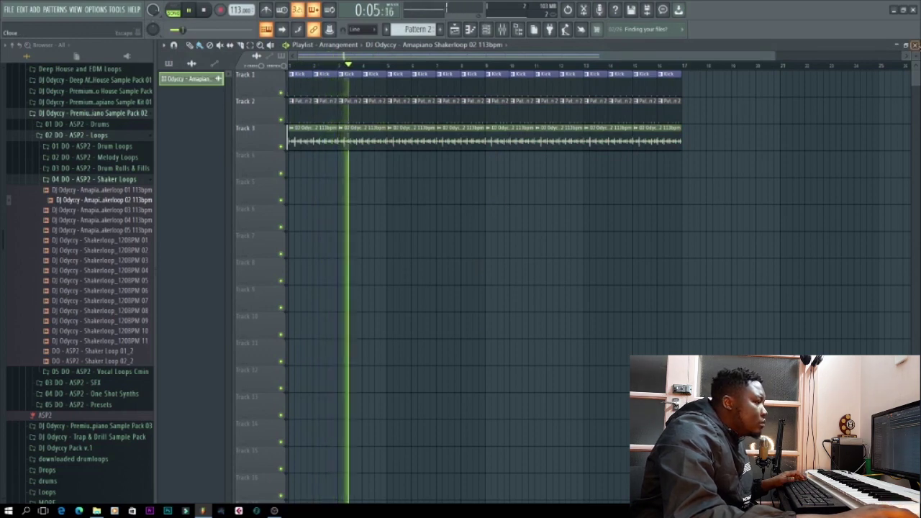
click(914, 44)
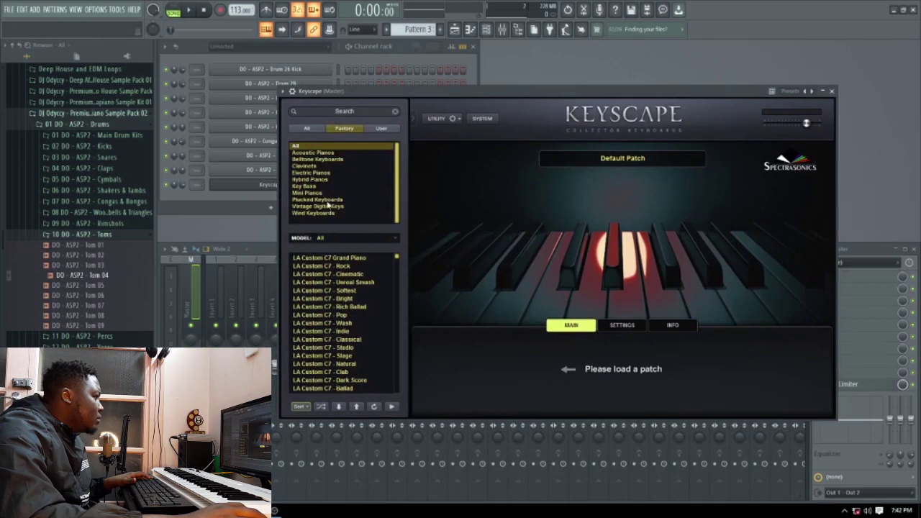
Step: Load the Rhodes - Classic patch from Keyscape's Electric Pianos category and close the plugin window
click(310, 172)
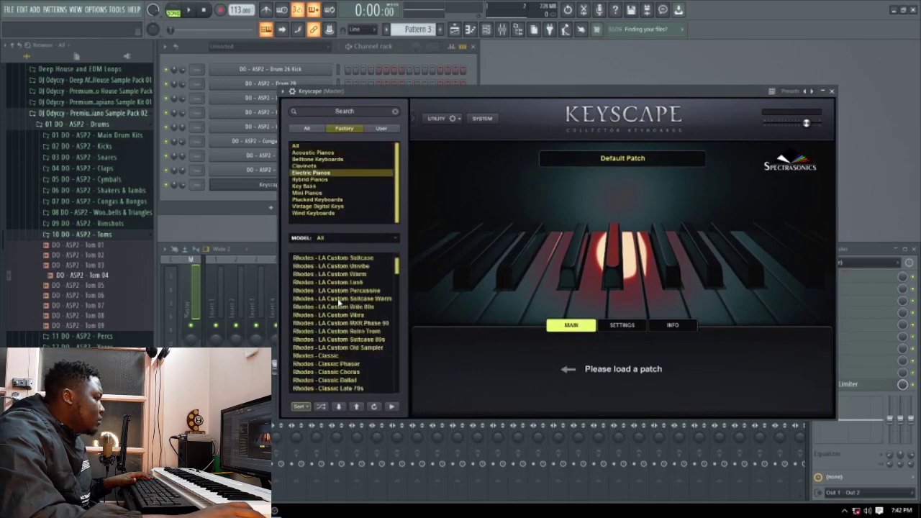
scroll(326, 356, up, 2)
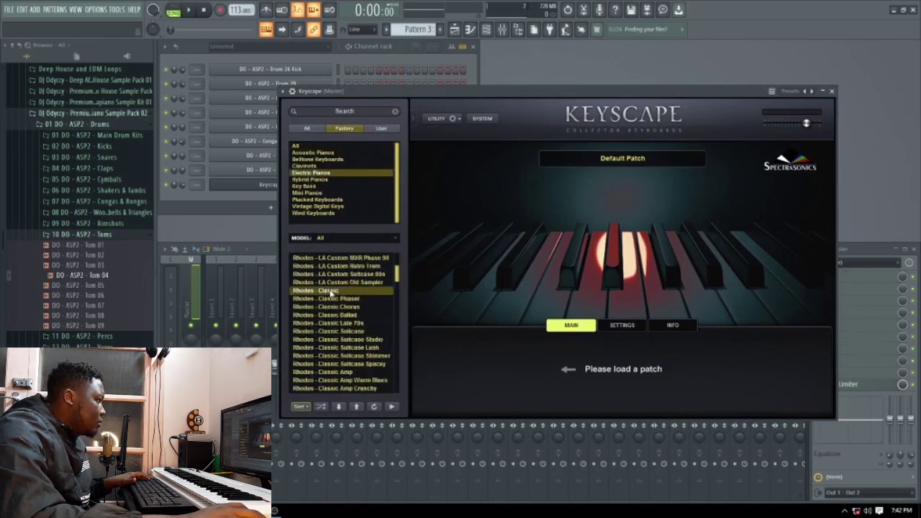
click(831, 91)
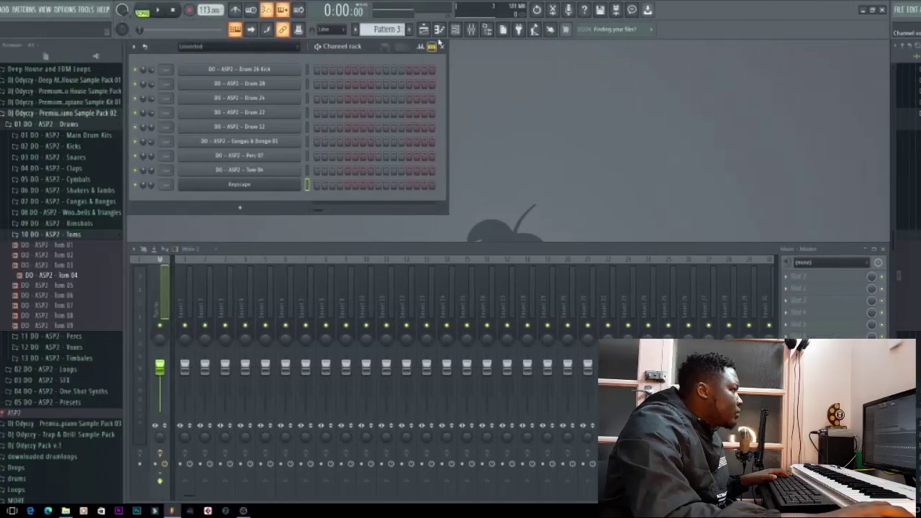
Step: Open the piano roll for the Keyscape channel and set the scale highlighting root note to G
key(F7)
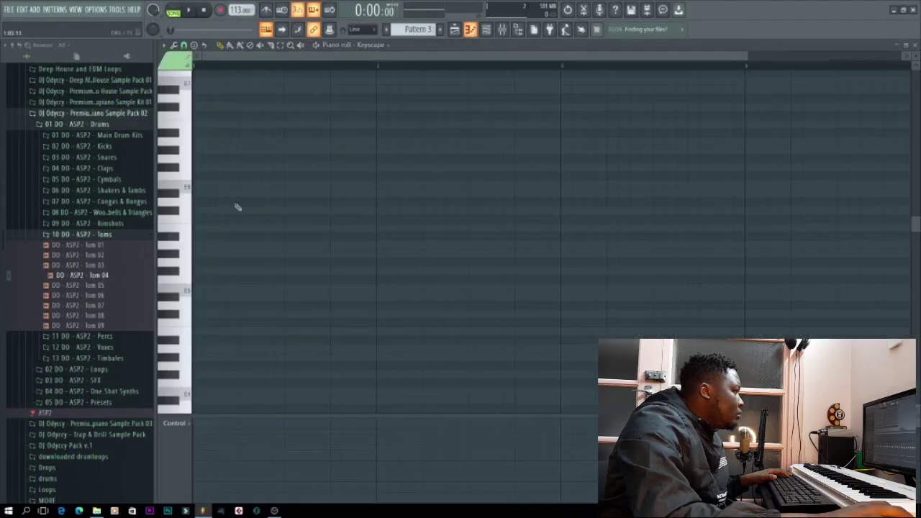
click(173, 46)
mouse_move(201, 77)
mouse_move(188, 103)
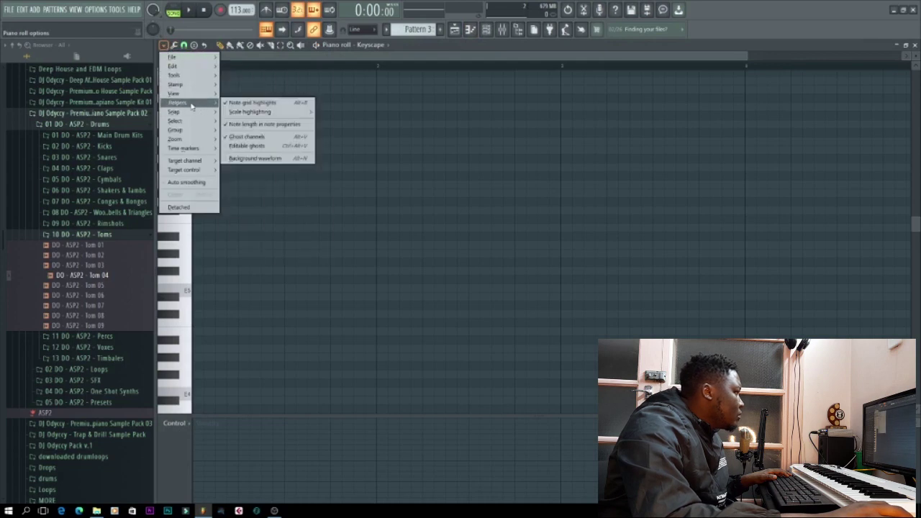
mouse_move(288, 112)
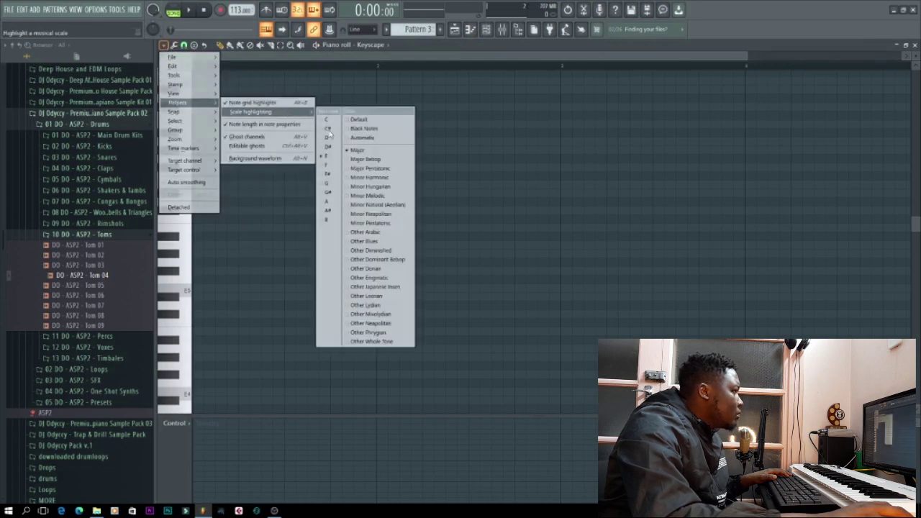
click(332, 186)
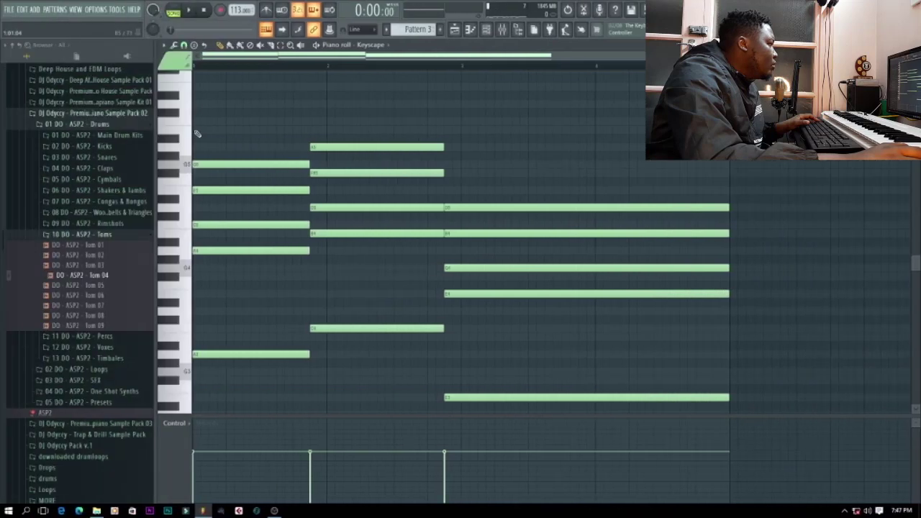
Step: Add B5 to the first chord, C6 to the second and F#5 to the third, each matching its chord's length
click(197, 131)
key(space)
click(317, 121)
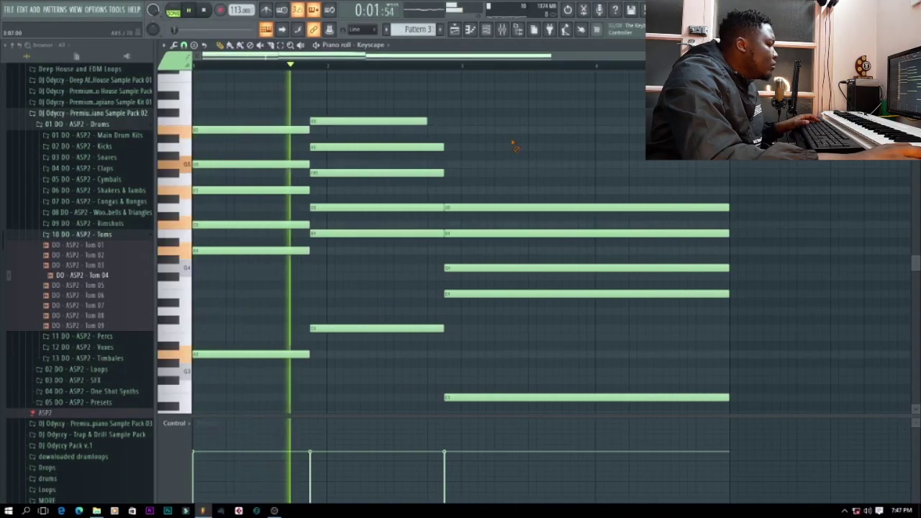
drag(427, 120, 444, 121)
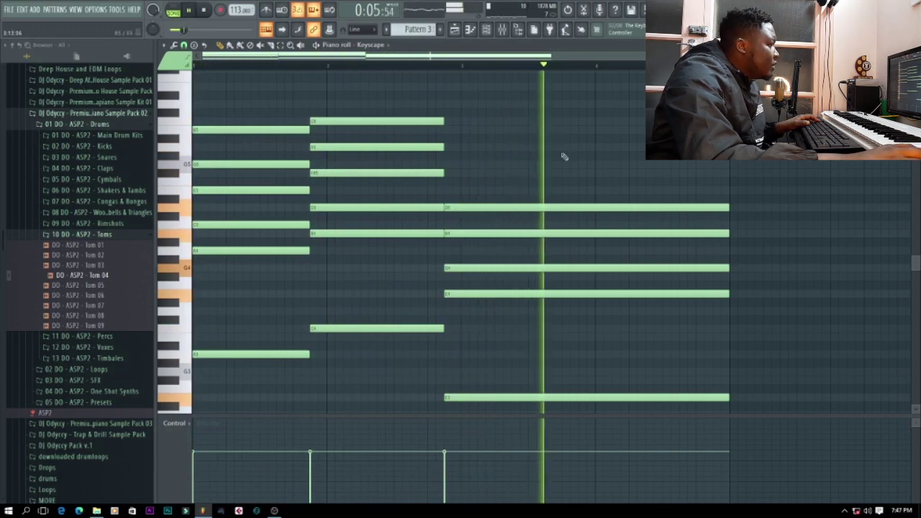
click(447, 173)
Step: Select the lower chord notes between A4 and C5, B4, G4 and E4, without the bass notes, and transpose them up one octave
scroll(707, 271, down, 2)
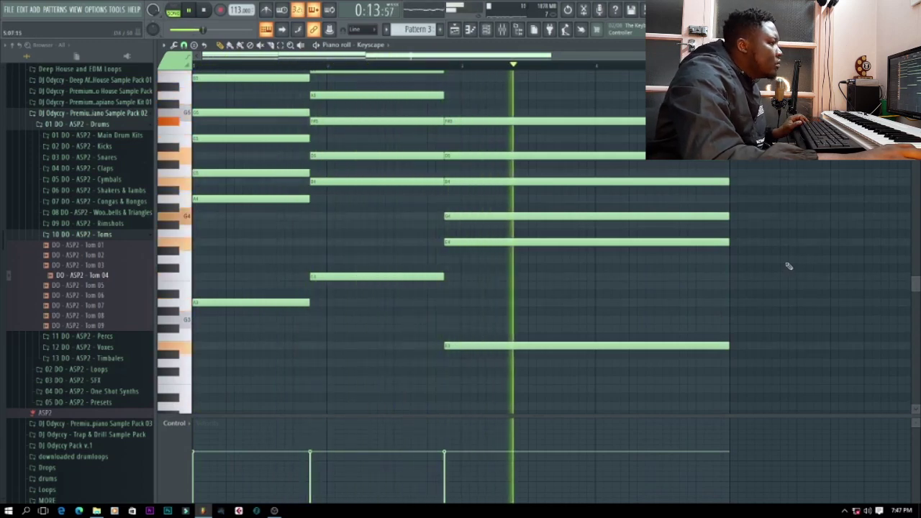
drag(769, 253, 250, 168)
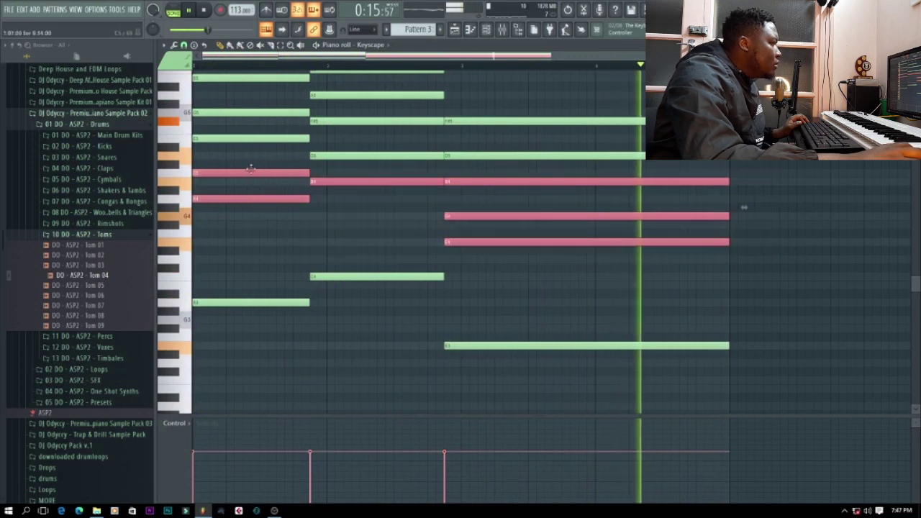
key(ctrl+Up)
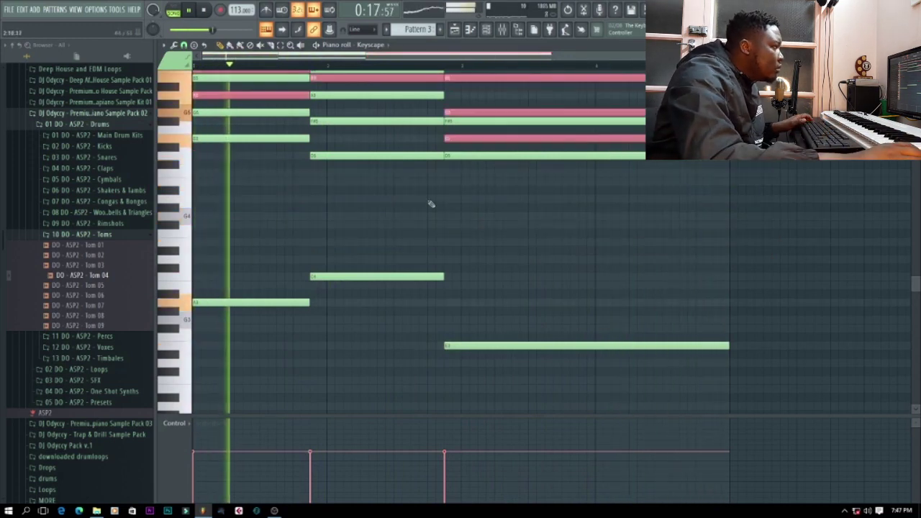
scroll(520, 220, up, 4)
click(545, 312)
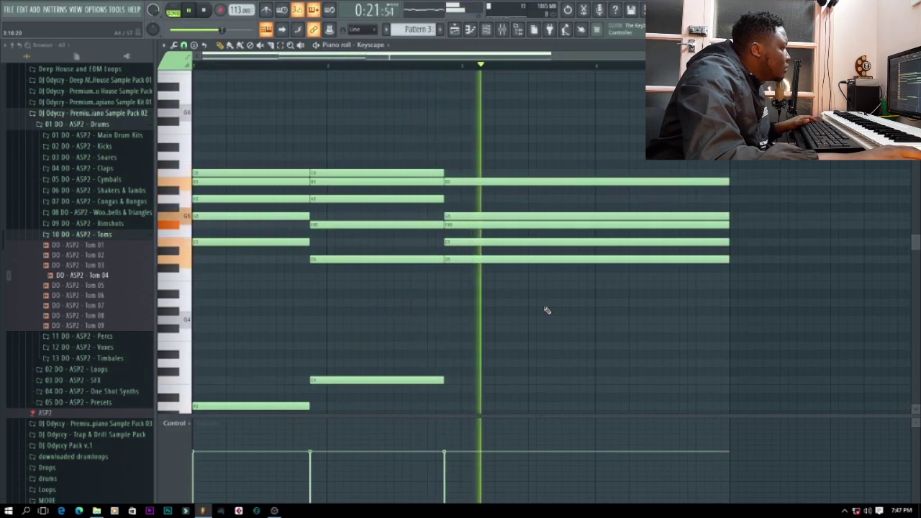
Step: Close the Keyscape plugin window and reopen the piano roll of the Keyscape channel
key(F7)
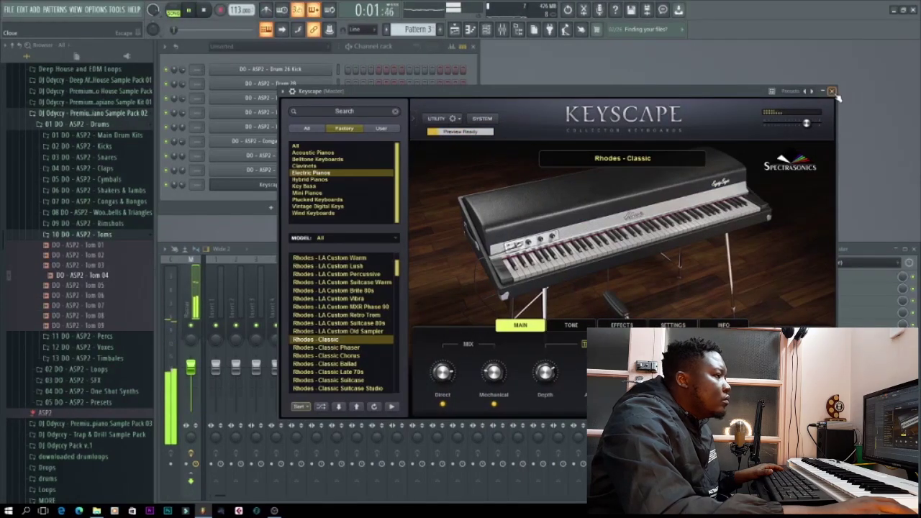
click(832, 92)
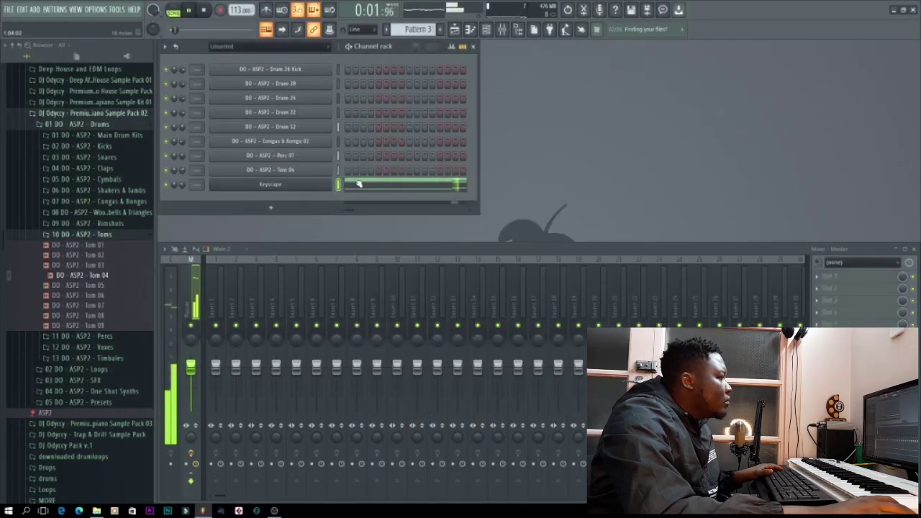
click(368, 186)
Step: Strum the Keyscape chords with a start time strength of 0:03, reduce the end time strength below centre and accept
click(163, 45)
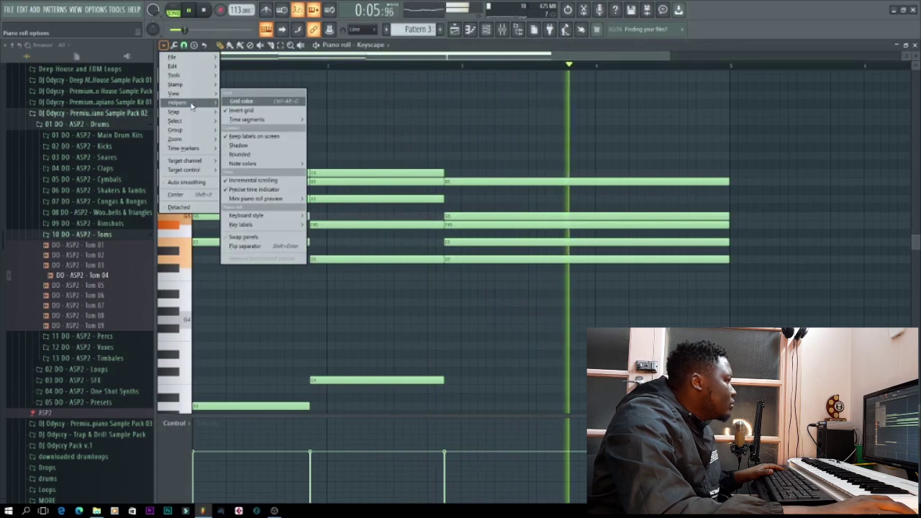
click(173, 45)
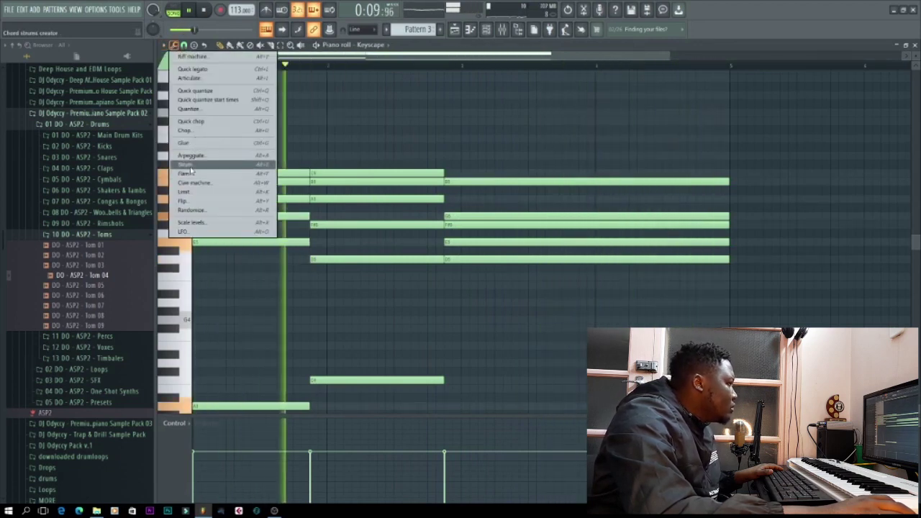
click(184, 166)
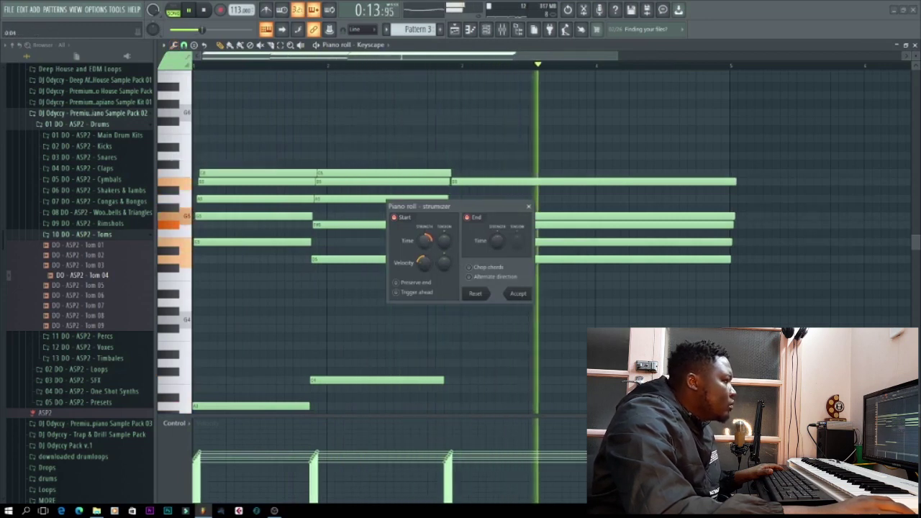
key(space)
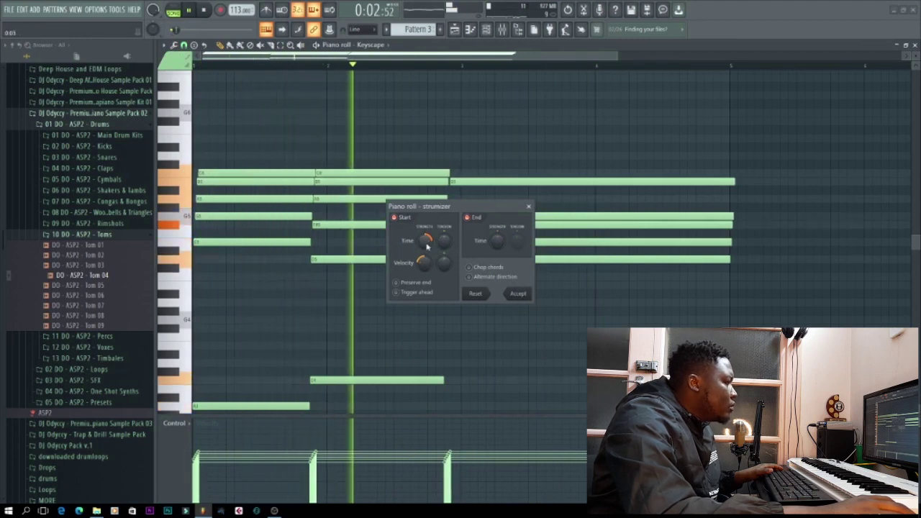
key(space)
key(space)
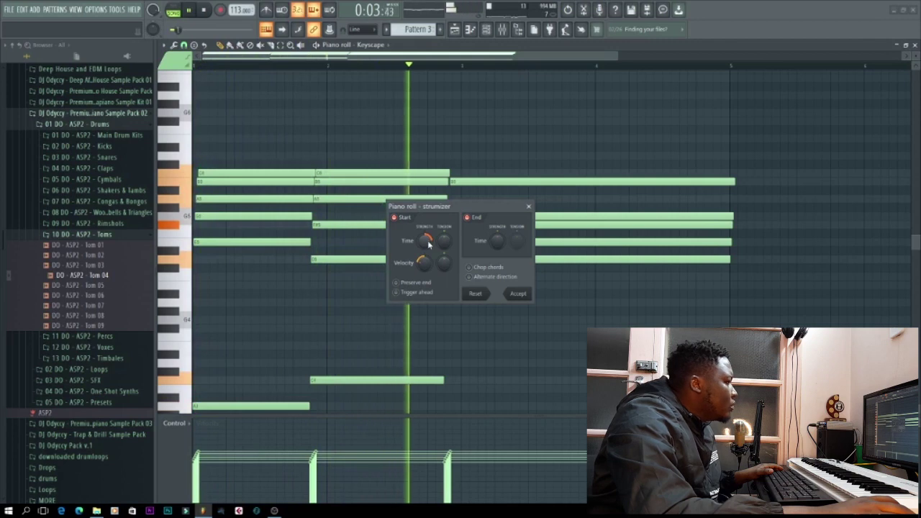
drag(497, 242, 498, 253)
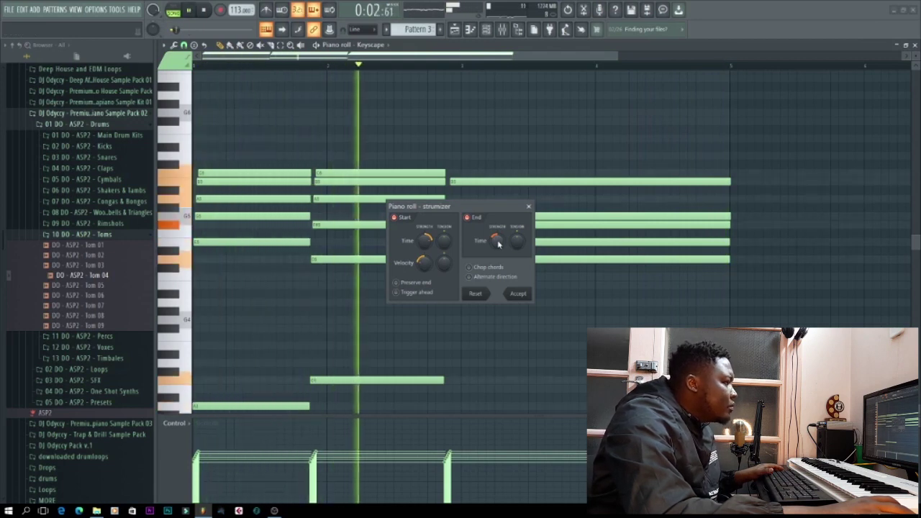
click(528, 293)
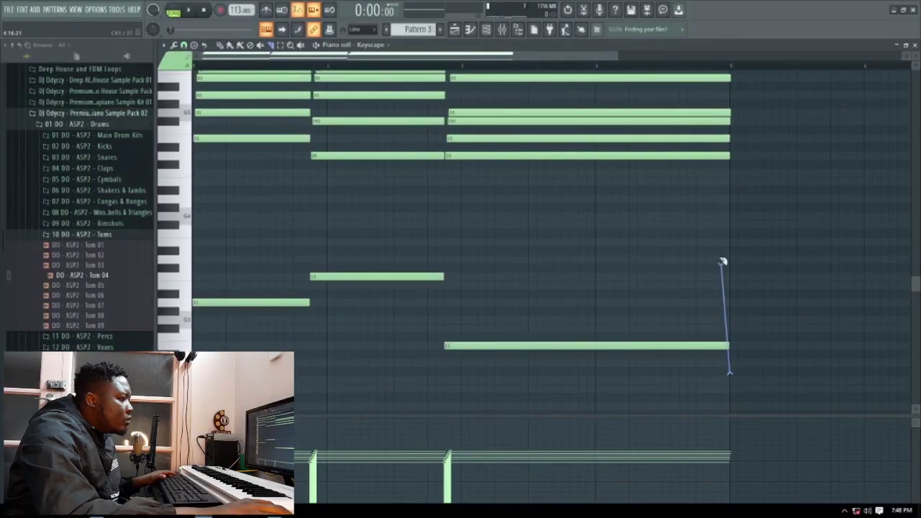
Step: Slice off the third chord's overhanging note ends at bar 5, remove them and play the strummed chords
scroll(791, 216, up, 5)
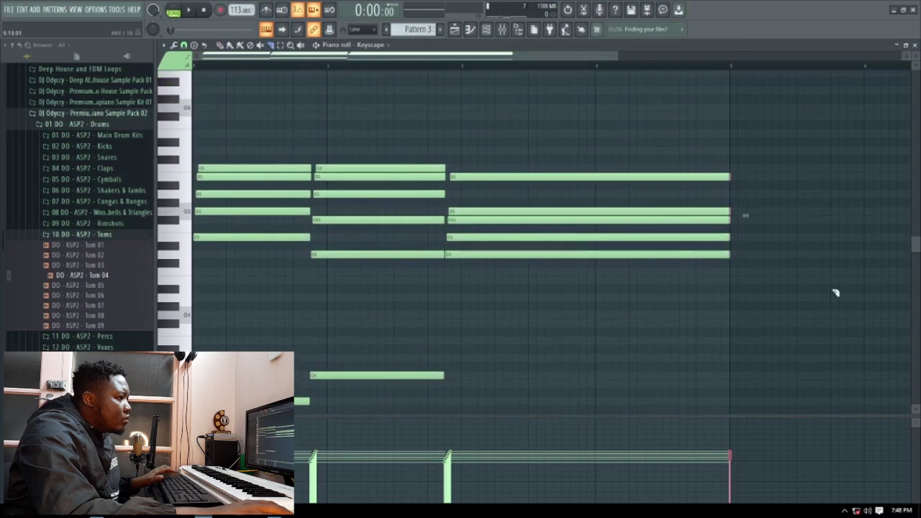
key(space)
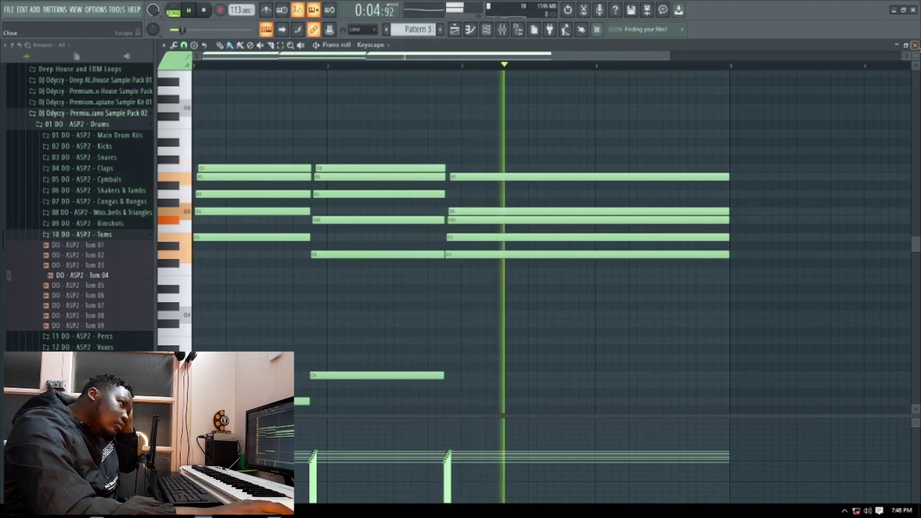
Step: Add an E6 melody note slightly after the first chord's start and shorten it to end before the second chord
scroll(468, 395, up, 3)
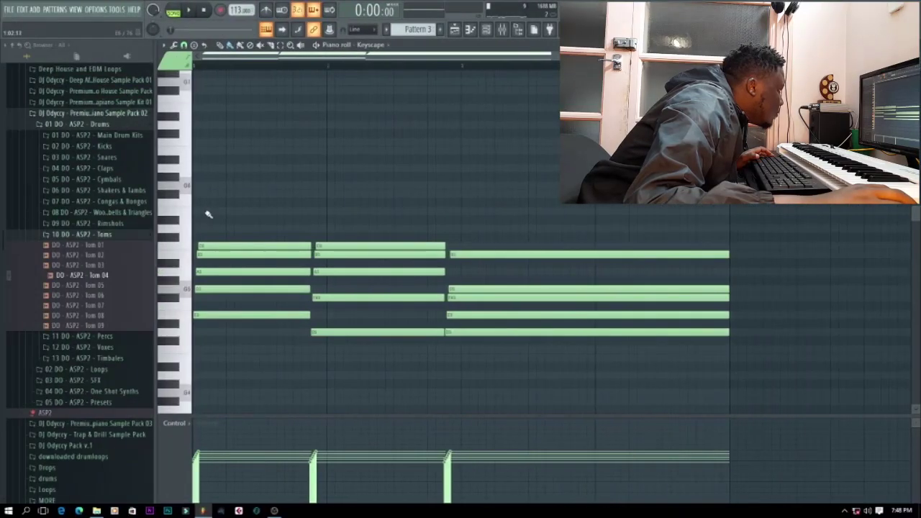
click(213, 213)
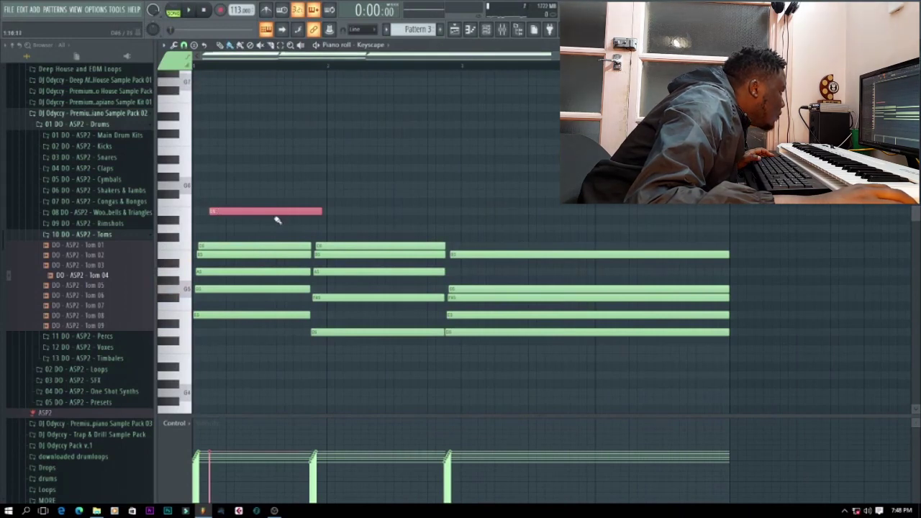
key(space)
drag(316, 211, 305, 210)
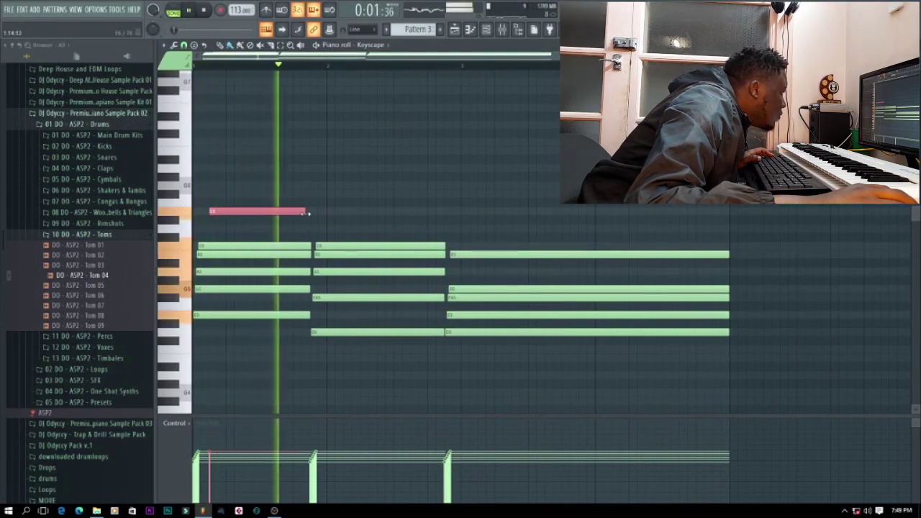
drag(259, 211, 248, 236)
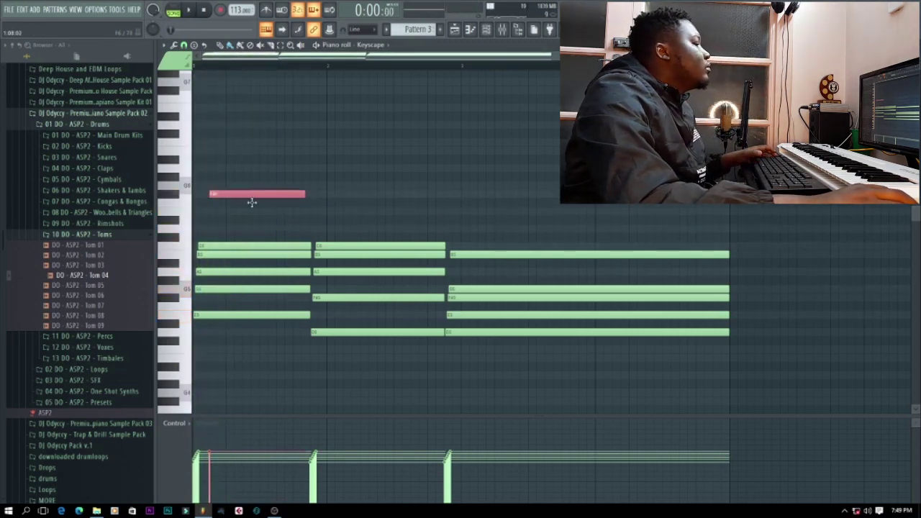
Step: Add an F#6 melody note above the second chord, shorten it, follow it with a shorter E6 and play the result
click(314, 195)
drag(331, 195, 339, 195)
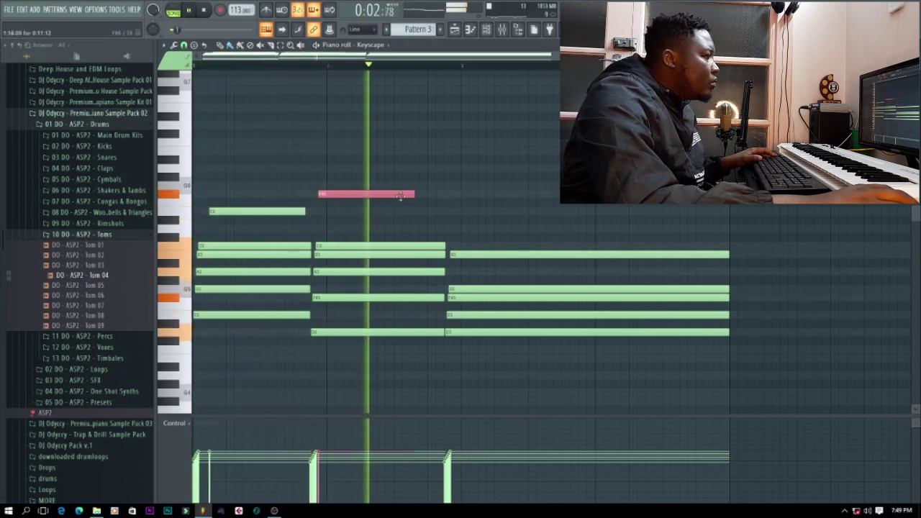
key(space)
key(space)
drag(416, 195, 394, 194)
key(space)
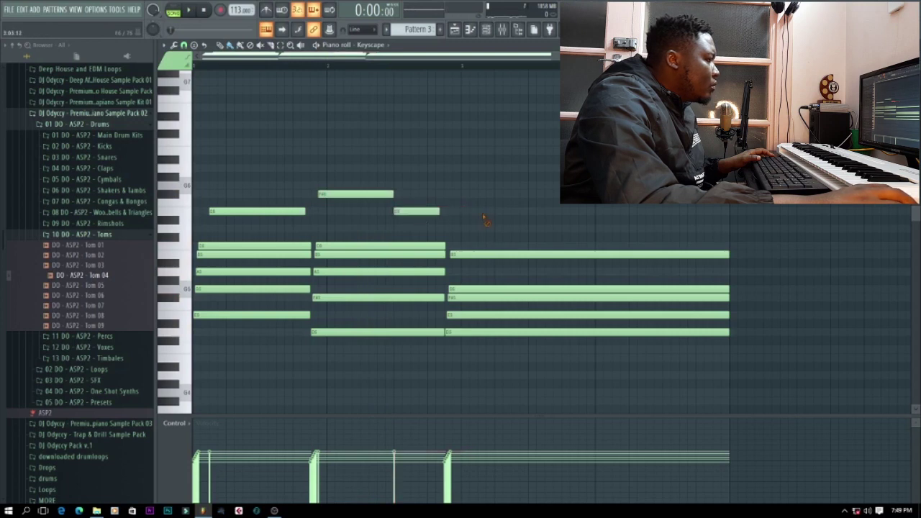
key(space)
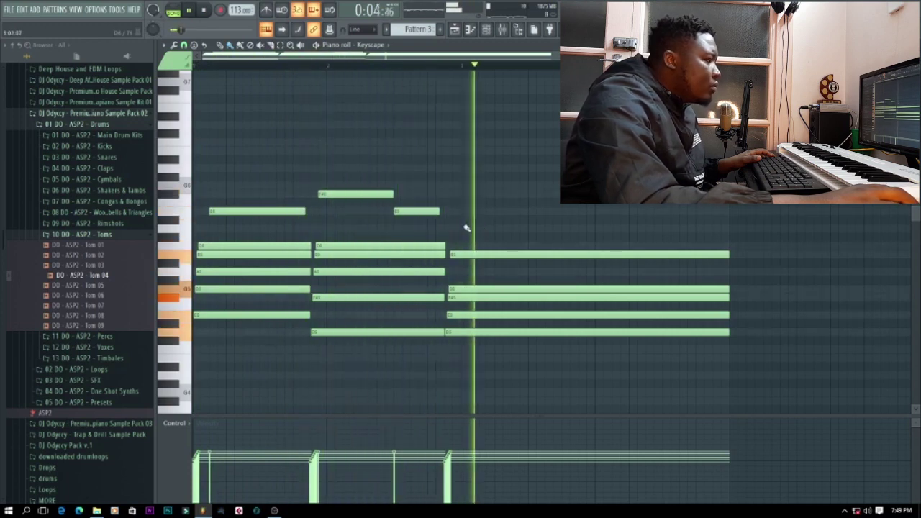
Step: Add a short E6 and a D6 extended to almost bar 5 above the third chord, splitting its B5 where D6 starts
click(563, 212)
key(space)
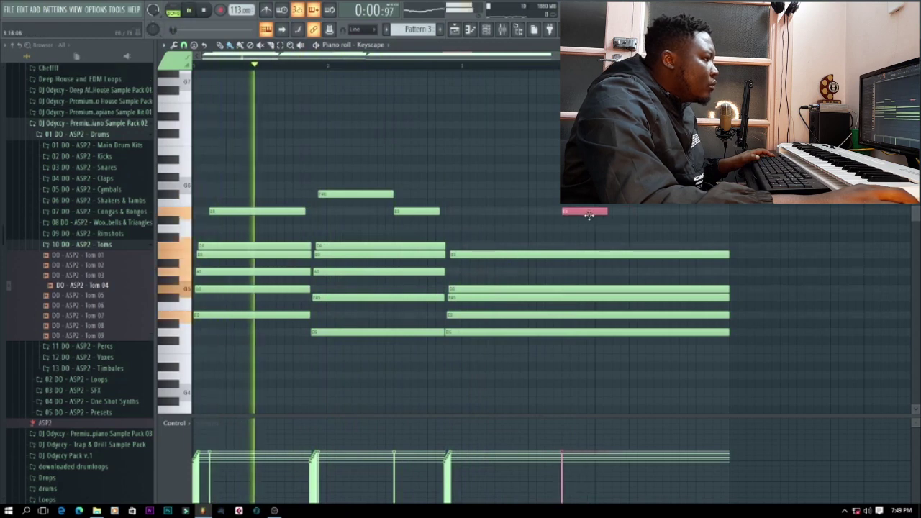
drag(605, 212, 583, 230)
key(space)
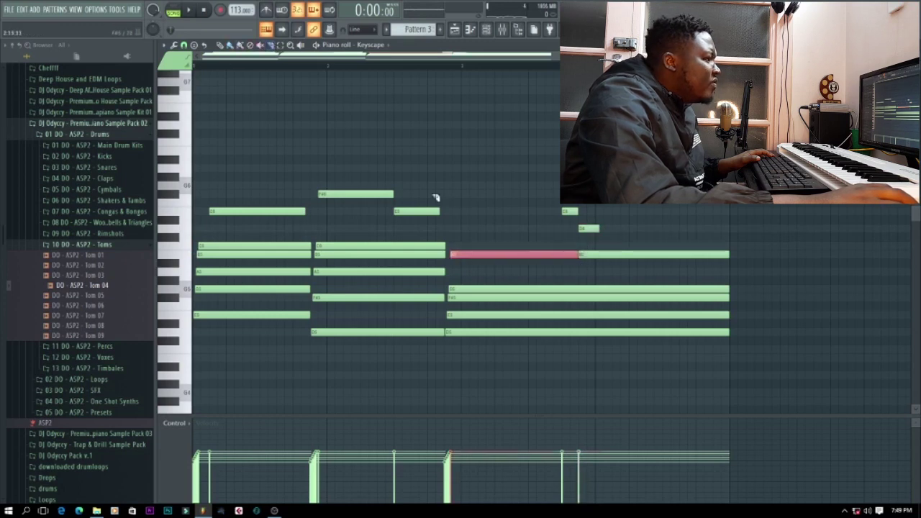
key(space)
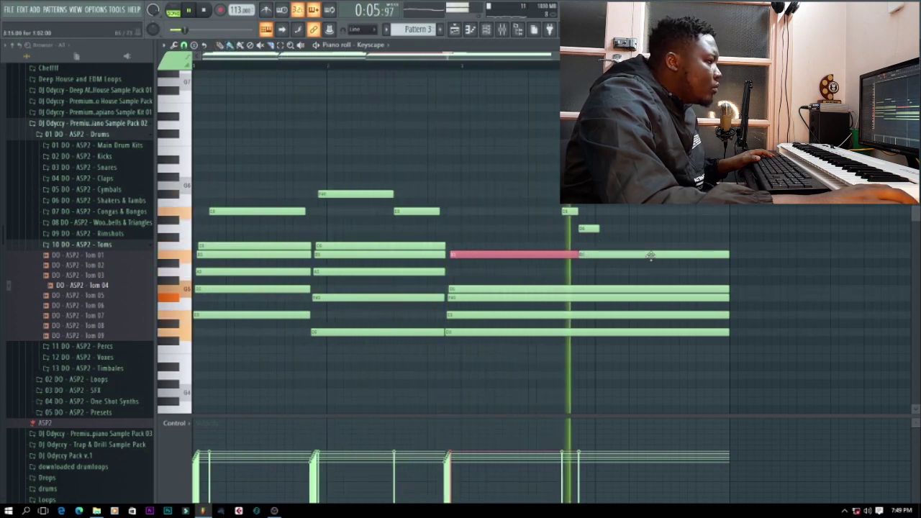
drag(599, 229, 726, 230)
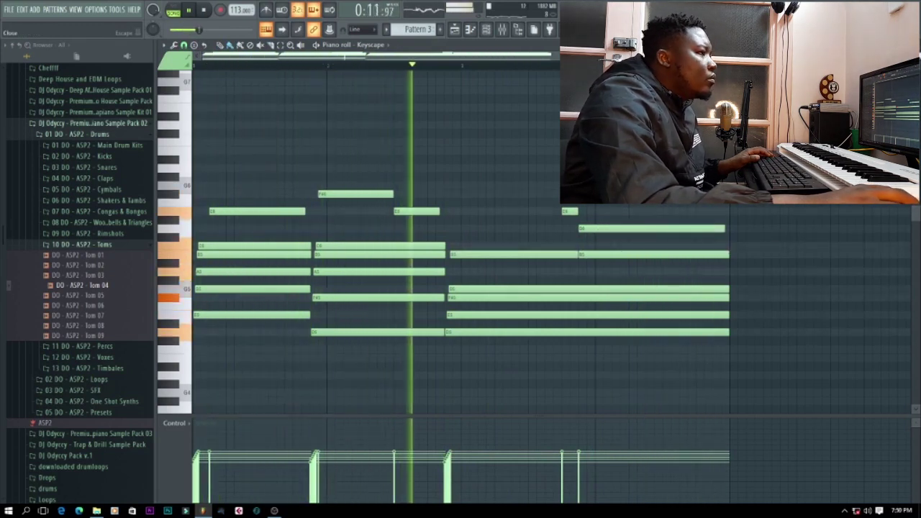
Step: Close and reopen the Keyscape piano roll and transpose all its notes down three semitones
click(915, 44)
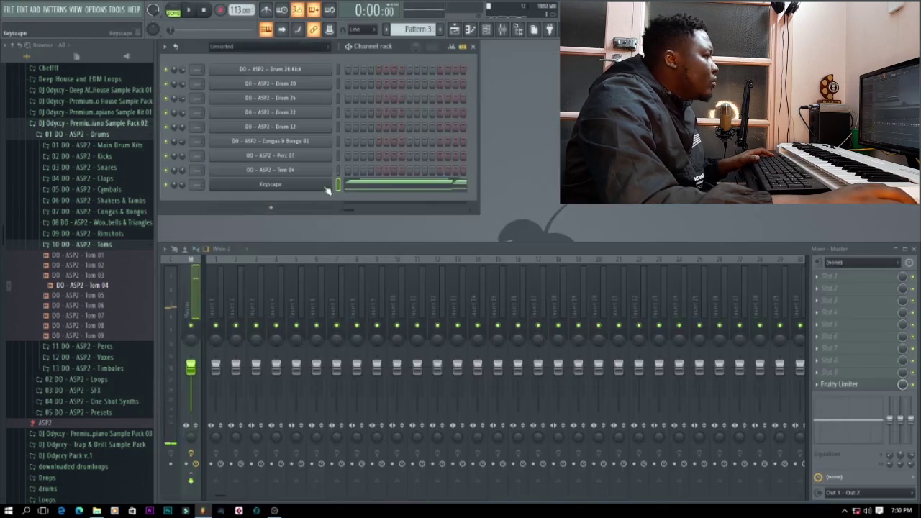
click(362, 185)
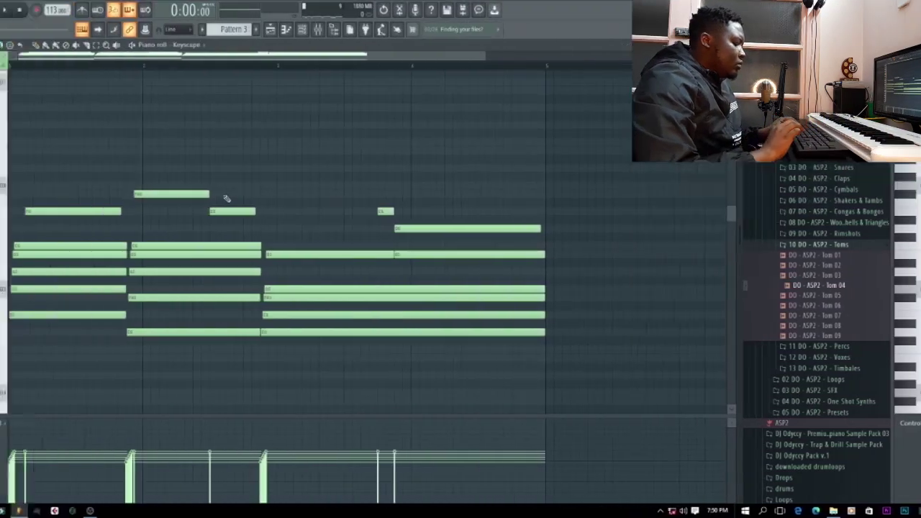
key(shift+Down)
key(shift+Down)
key(shift+Down)
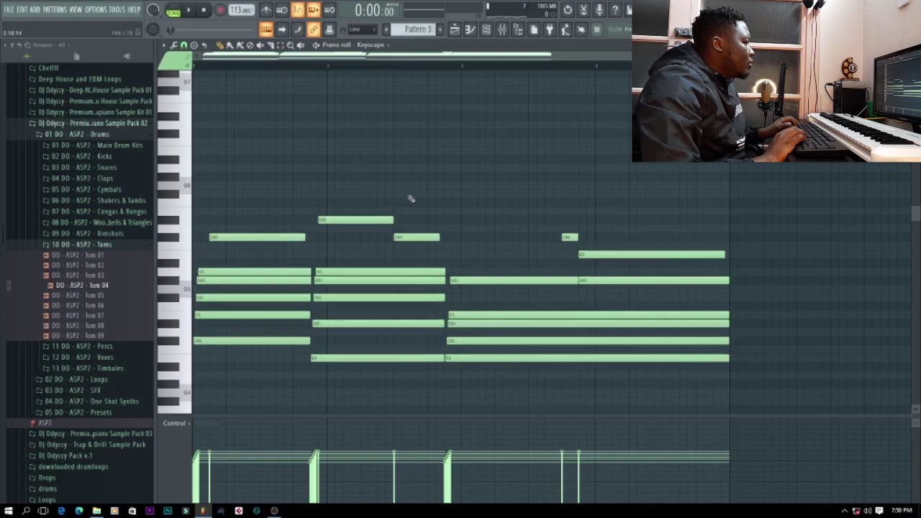
Step: Set the scale highlighting root note to E
click(170, 45)
click(173, 45)
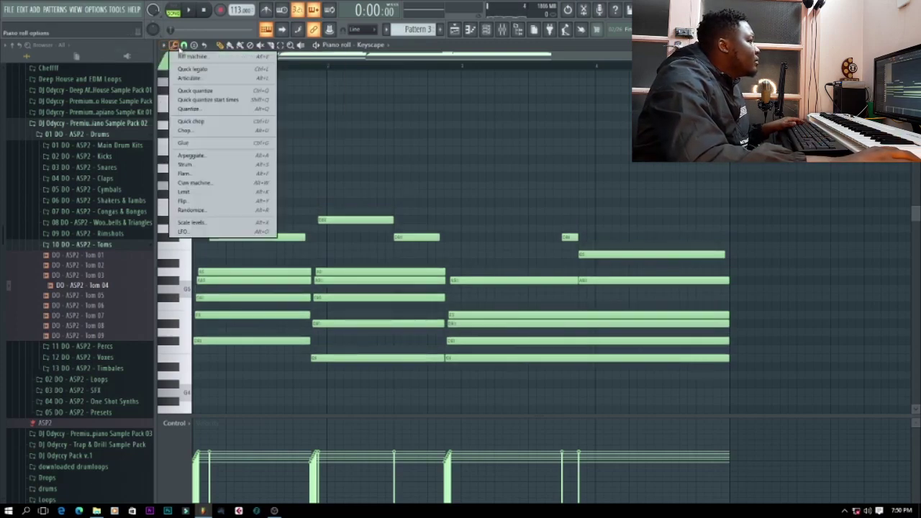
click(164, 45)
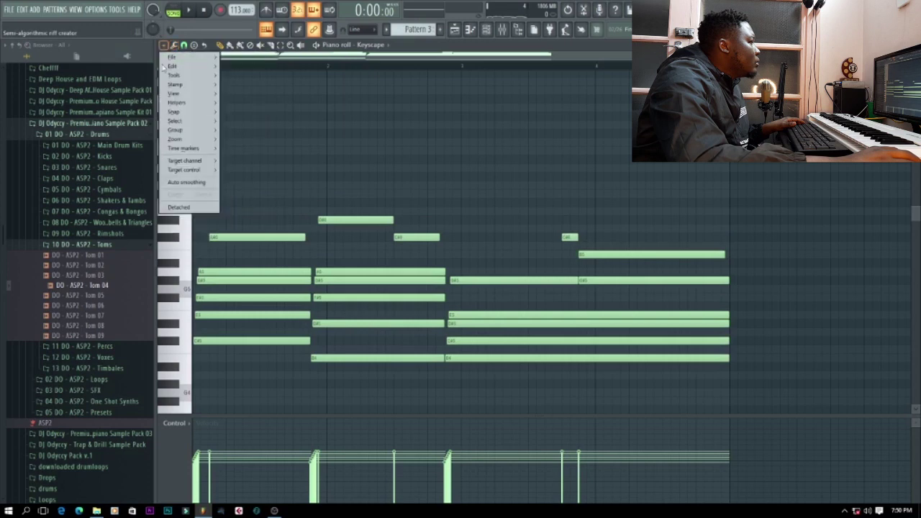
mouse_move(177, 102)
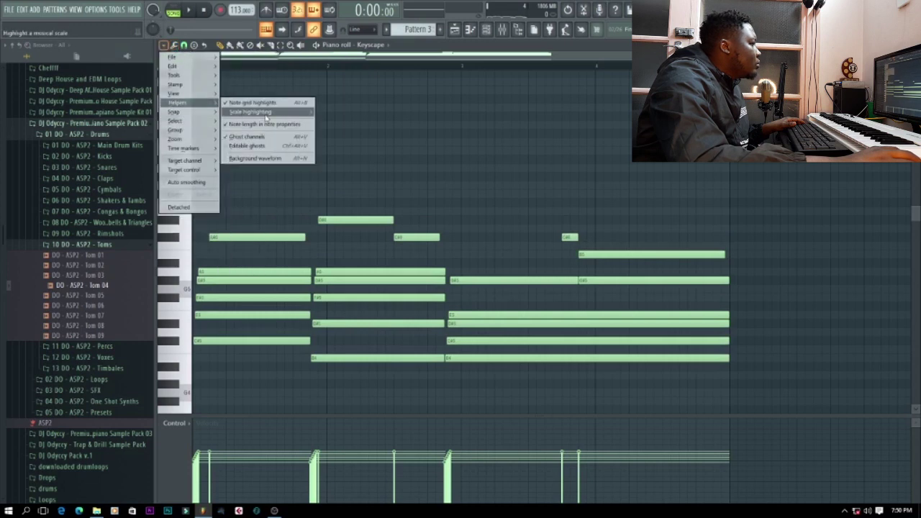
mouse_move(288, 115)
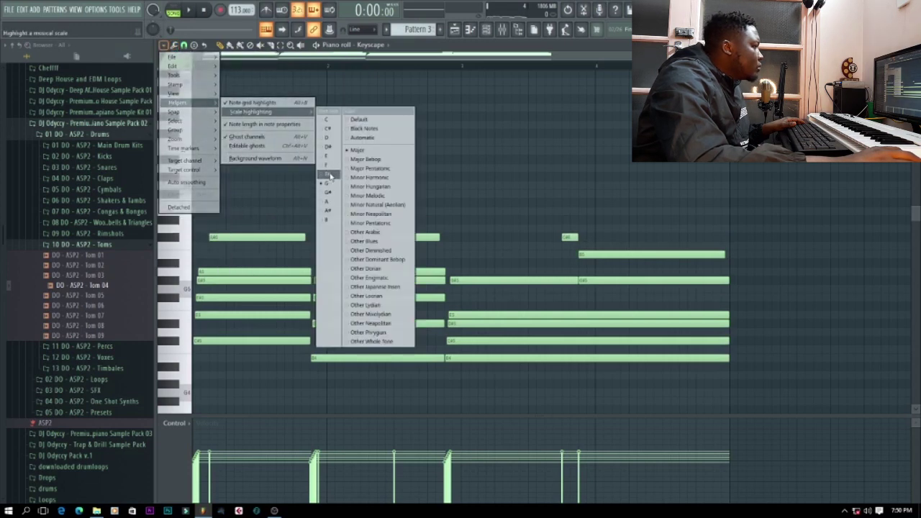
click(327, 157)
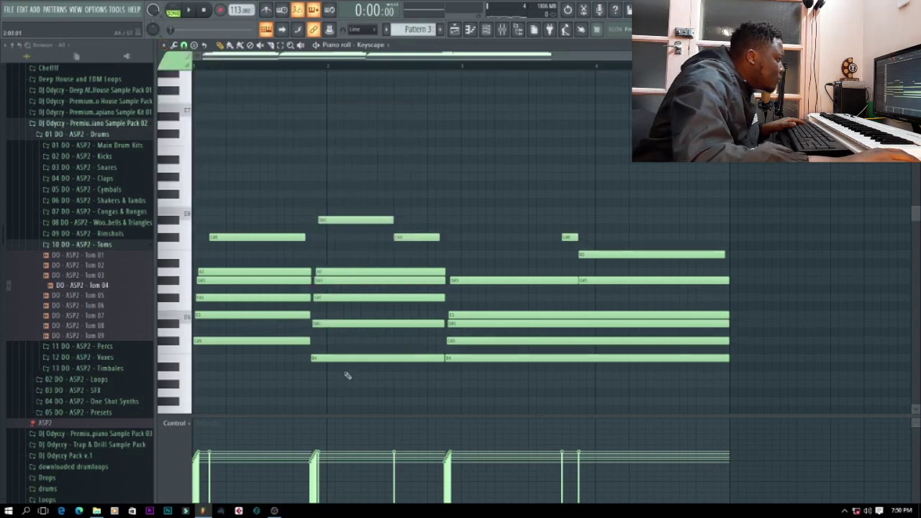
Step: Play back the transposed chords and melody while checking the bass notes
key(space)
scroll(365, 376, down, 3)
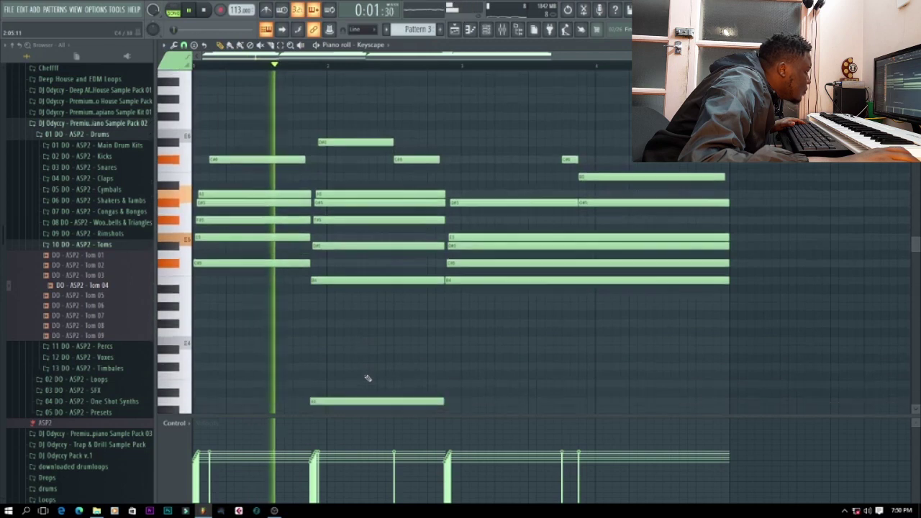
scroll(372, 370, down, 3)
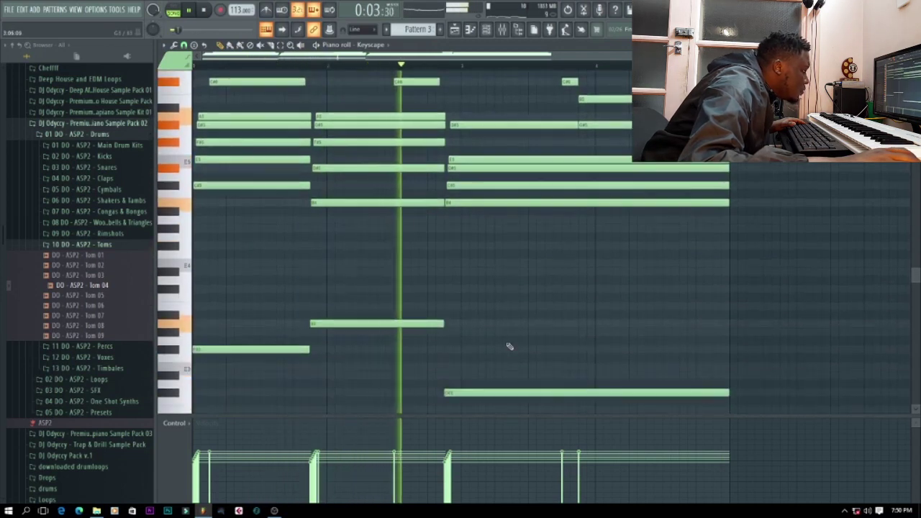
scroll(514, 345, up, 2)
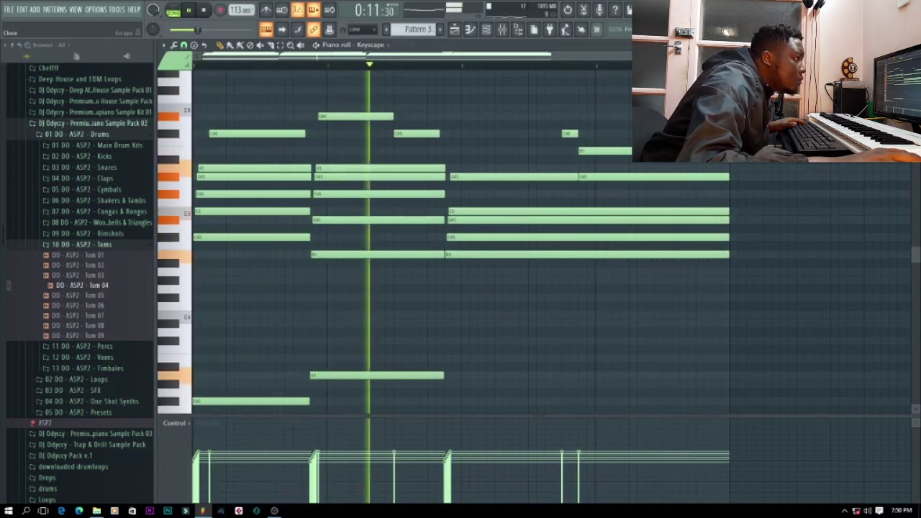
Step: Close the Keyscape piano roll and load the Alto Sax instrument from SampleTank 3's Jazz-Pop Woodwinds
click(913, 46)
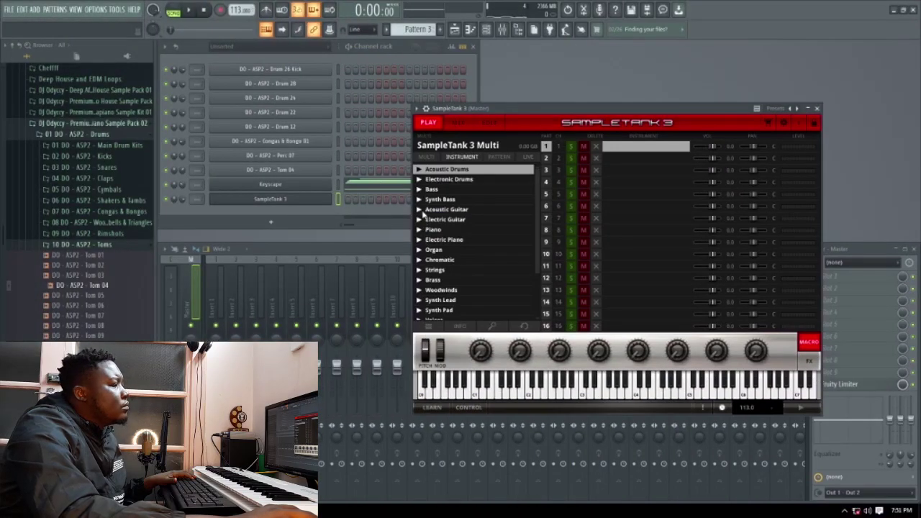
scroll(431, 284, down, 1)
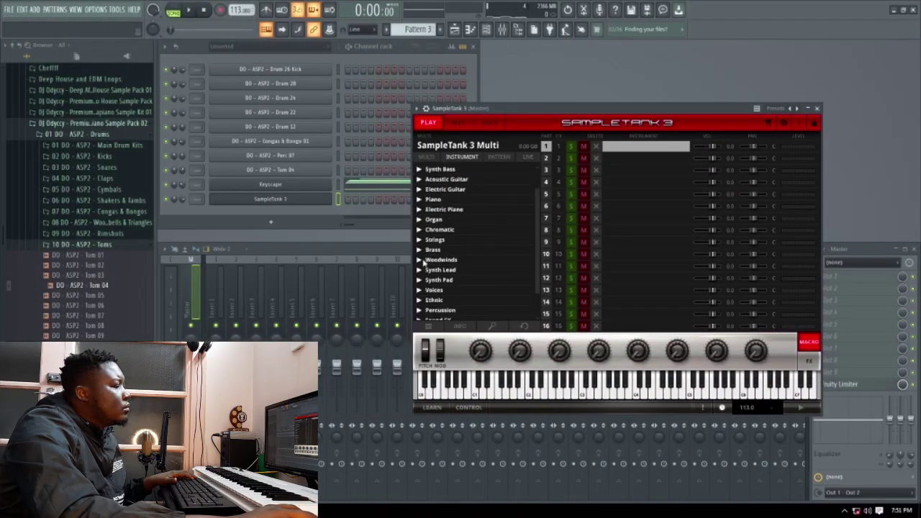
scroll(441, 283, down, 1)
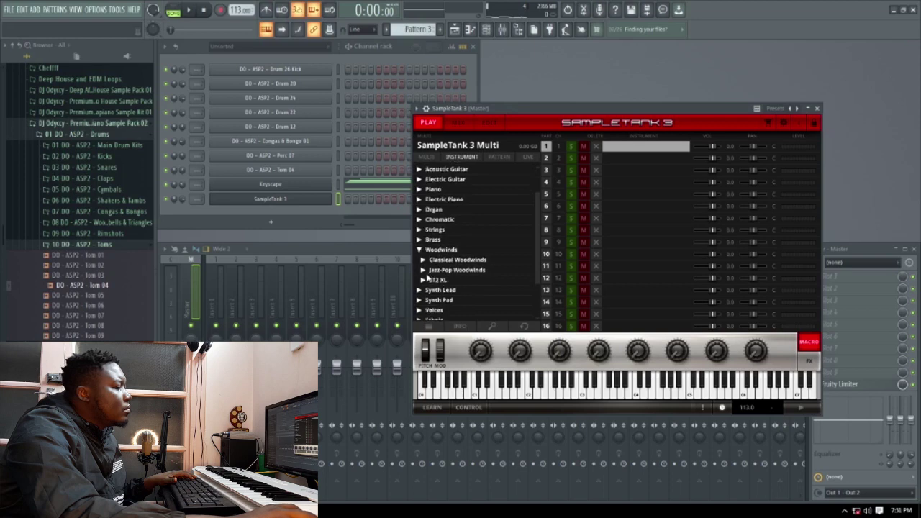
scroll(481, 277, down, 1)
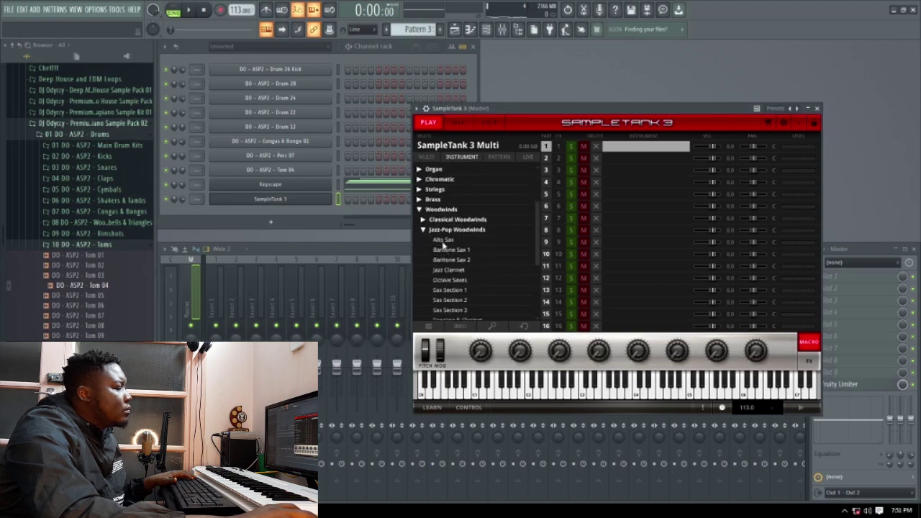
double_click(442, 241)
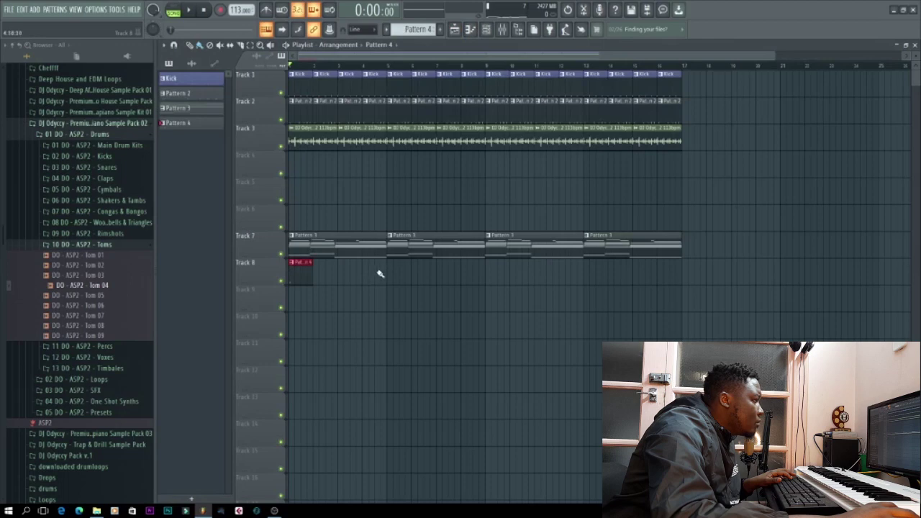
Step: Place additional Pattern 4 clips on Track 8 at bars 5, 9 and 13
click(388, 271)
key(space)
click(488, 271)
click(589, 268)
Step: Enter short C#5 notes on every off-beat of bar 1 in the SampleTank 3 piano roll and repeat them through bar 4
key(F7)
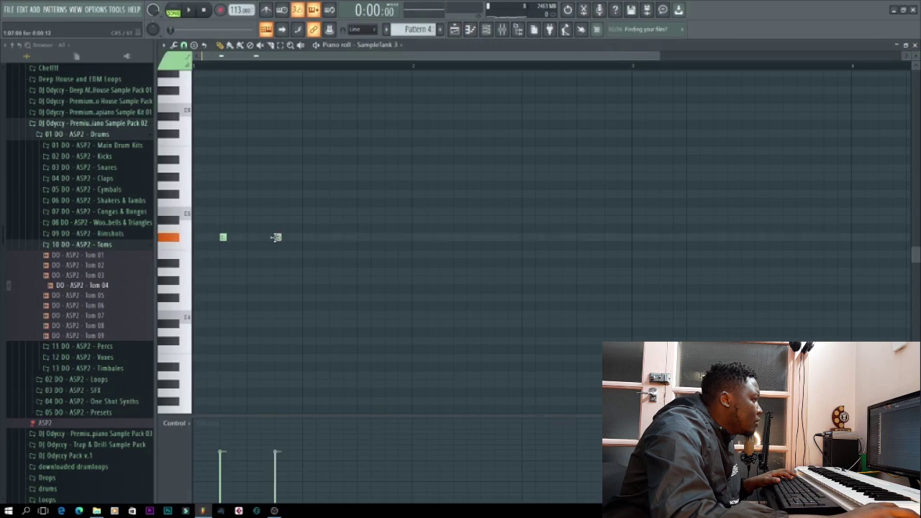
drag(414, 268, 142, 216)
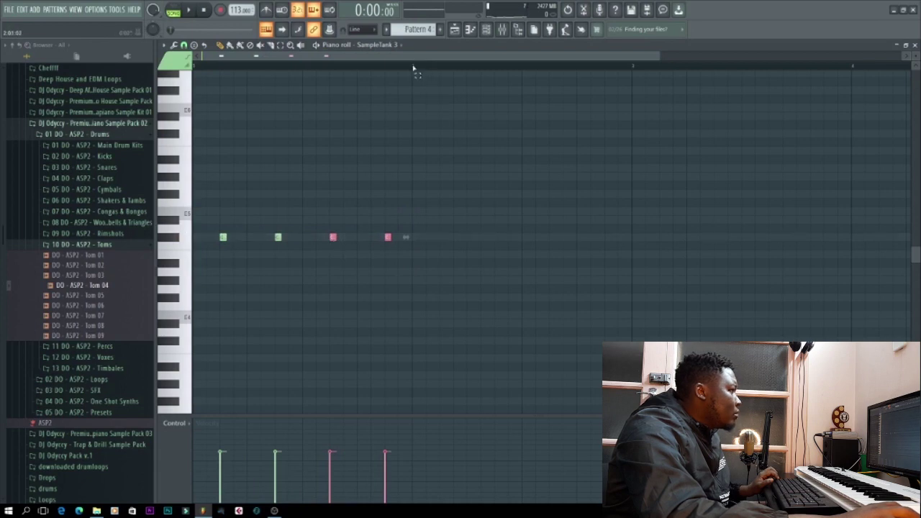
drag(415, 68, 1, 97)
key(ctrl+b)
key(ctrl+b)
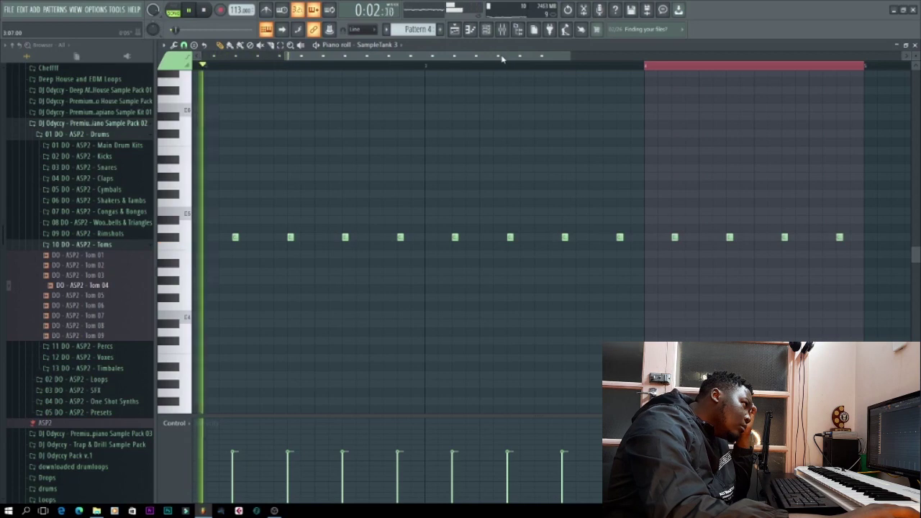
Step: Check all four bars of off-beat notes during playback, close the piano roll and return to the Playlist
drag(501, 56, 299, 63)
drag(489, 55, 716, 57)
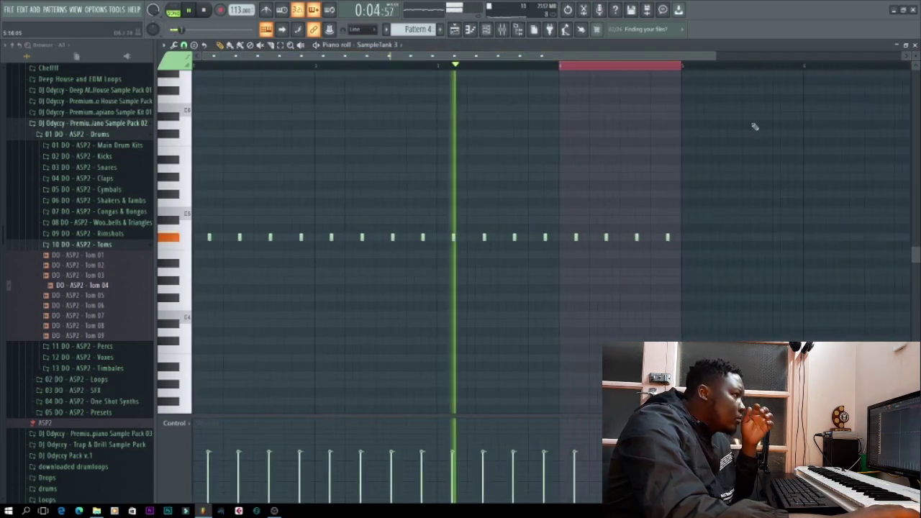
click(911, 53)
click(456, 31)
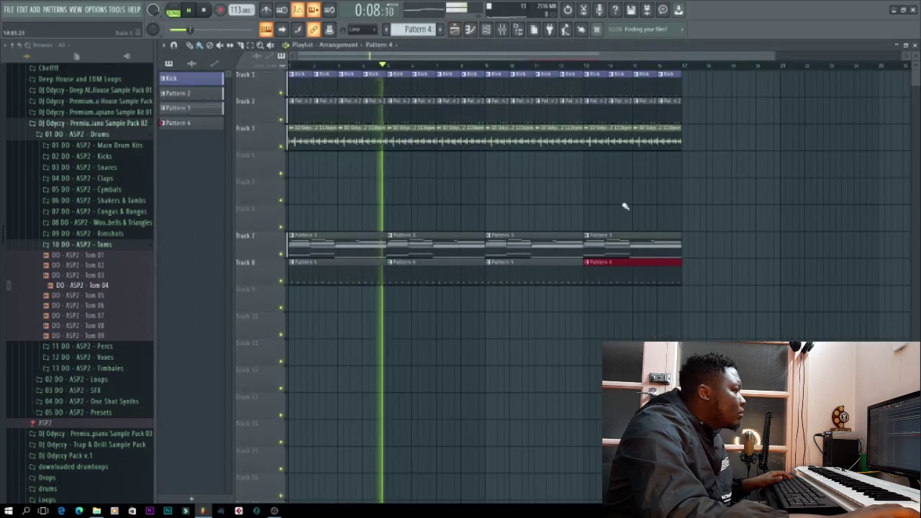
Step: Add an Omnisphere instrument channel, dismiss its splash screen and move its window clear of the channel rack names
right_click(261, 248)
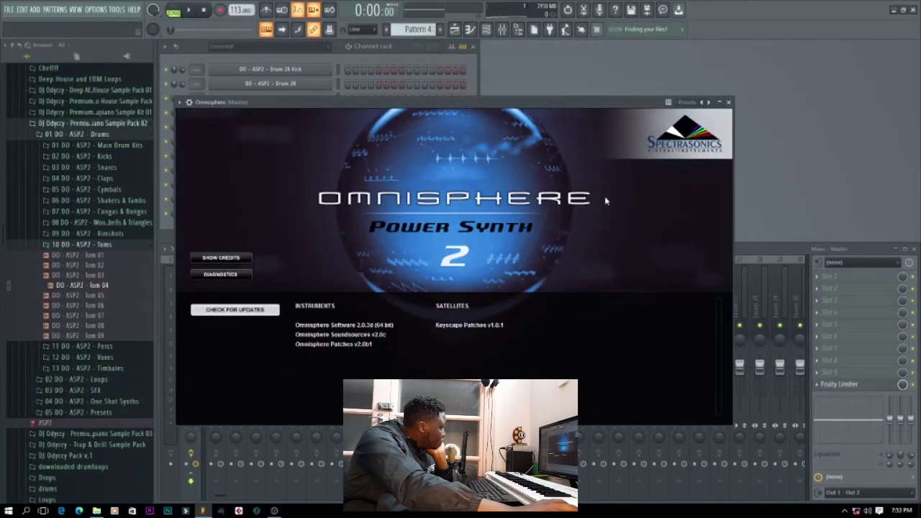
click(597, 198)
drag(560, 105, 658, 105)
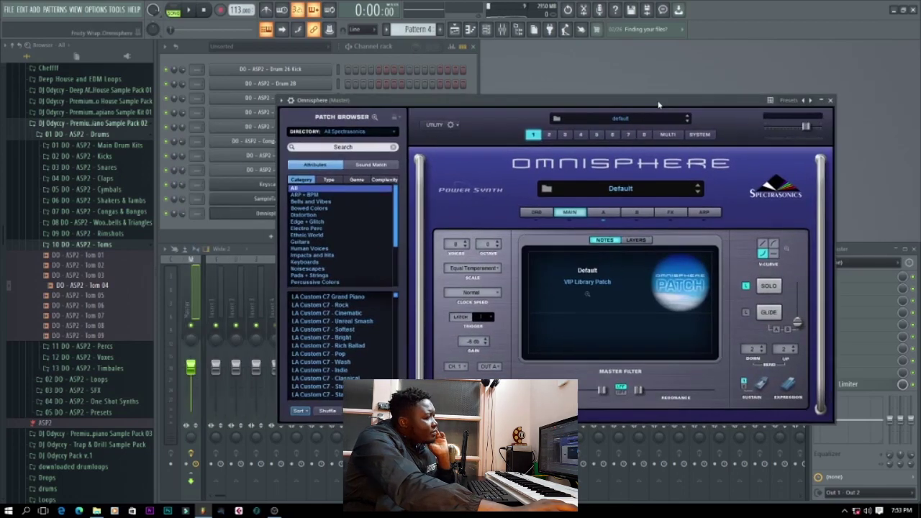